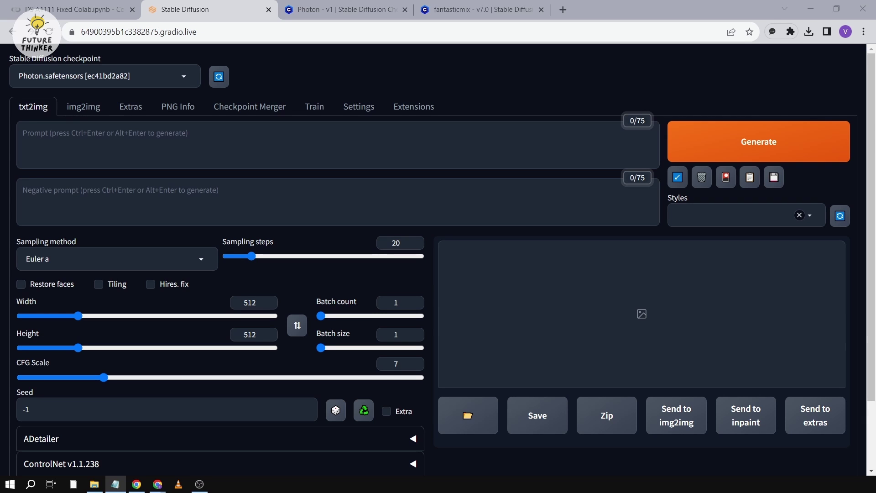
Switch to the Civitai Photon v1 checkpoint page and scroll back up to its header.
left_click(343, 9)
scroll(259, 190, "up", 10)
scroll(259, 190, "up", 10)
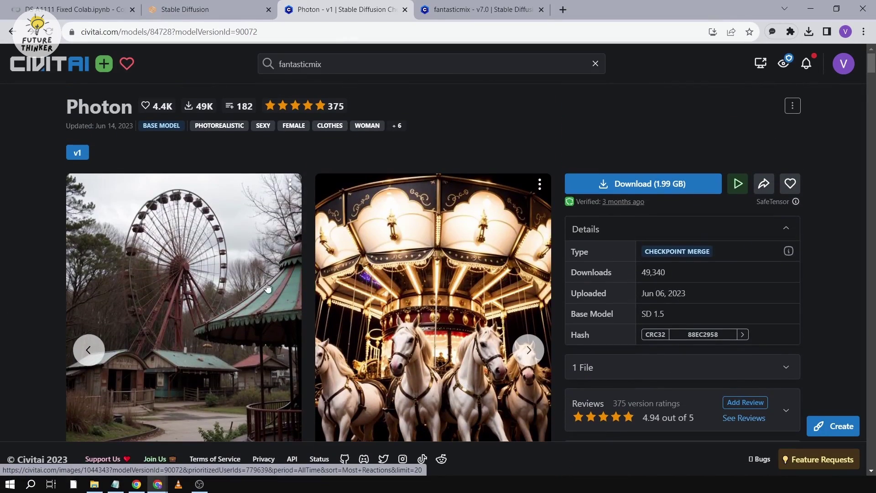
Back in the WebUI, load the anime woman in the white hat as the img2img source.
left_click(233, 8)
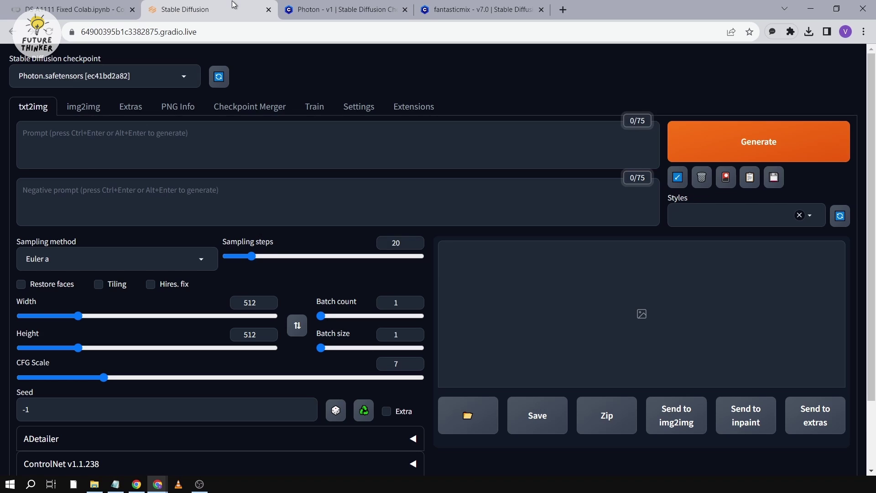
scroll(141, 220, "down", 2)
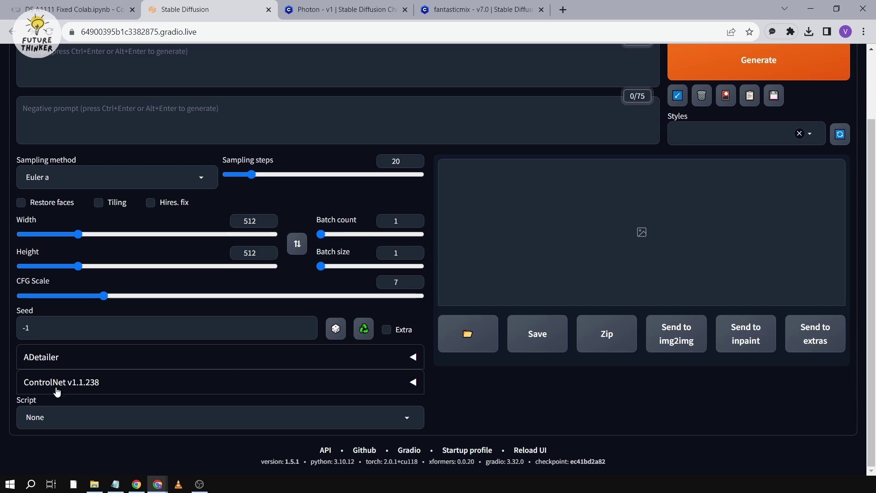
scroll(65, 385, "up", 2)
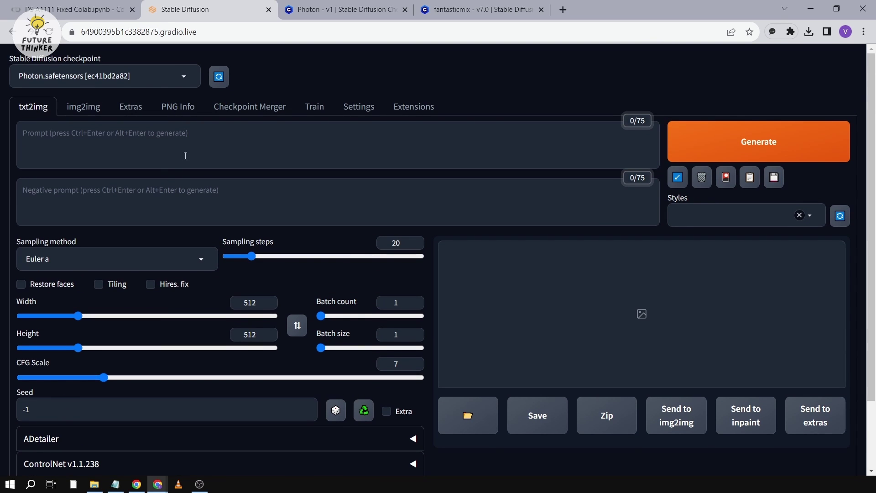
left_click(86, 110)
scroll(121, 254, "down", 4)
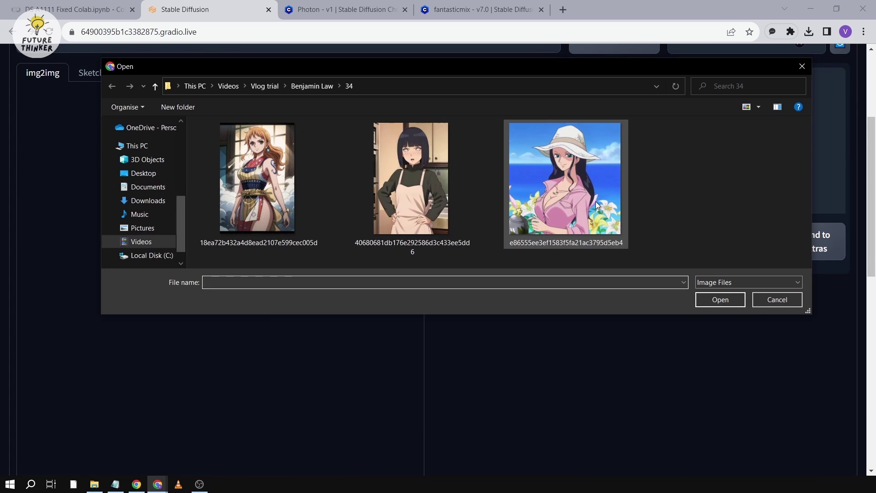
left_click(589, 201)
double_click(589, 201)
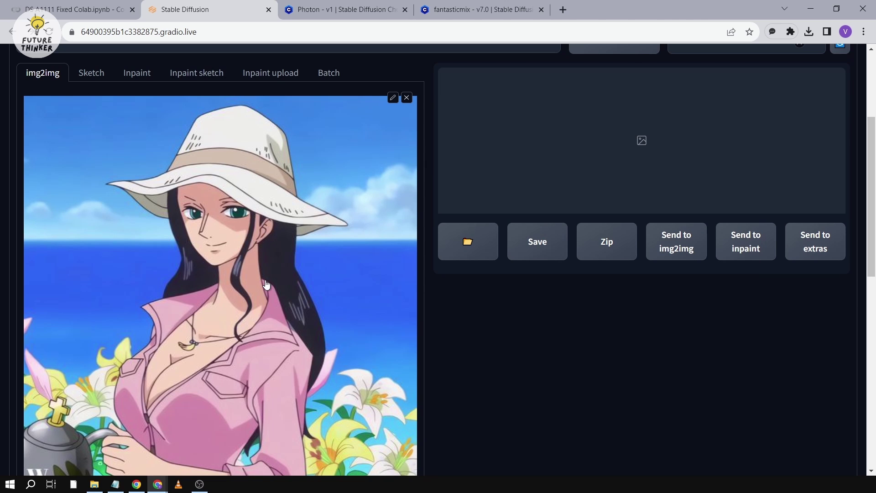
Paste the realistic-photo description prompt and the low-quality-terms negative prompt into img2img.
scroll(266, 285, "up", 4)
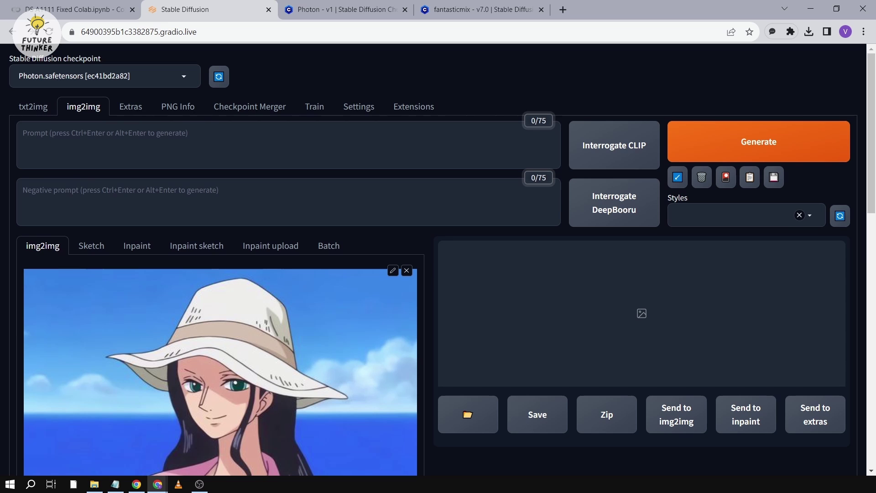
left_click(227, 125)
type("realistic photo of 1girl, green eyes, long black hair, wearing a hat, wearing pink long sleeves, big boobs, holding a pot, ocean in the background, flowers in the background")
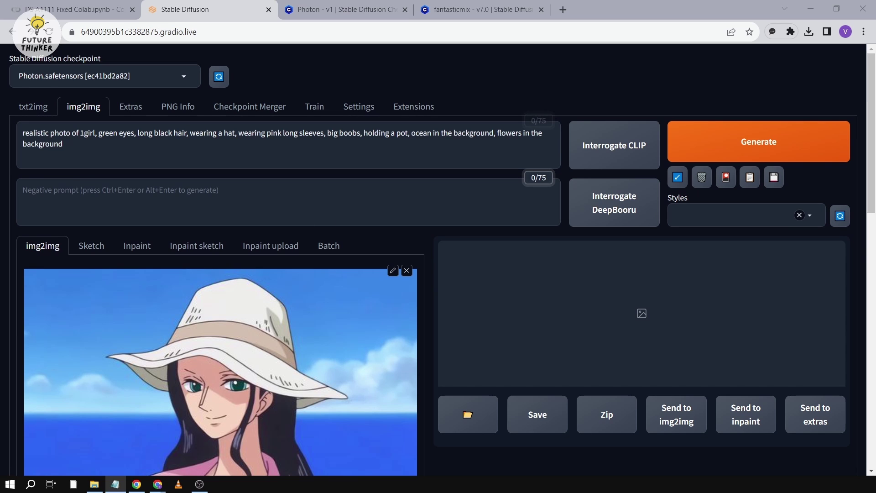
left_click(181, 217)
type("lowres, bad anatomy, bad hands, text, error, missing fingers, extra digit, fewer digits, cropped, worst quality, low quality, normal quality, jpeg artifacts, signature, watermarks, username, blurry,(:1.2), ng_deepnegative_v1_75t, bad-picture-chill-75v,")
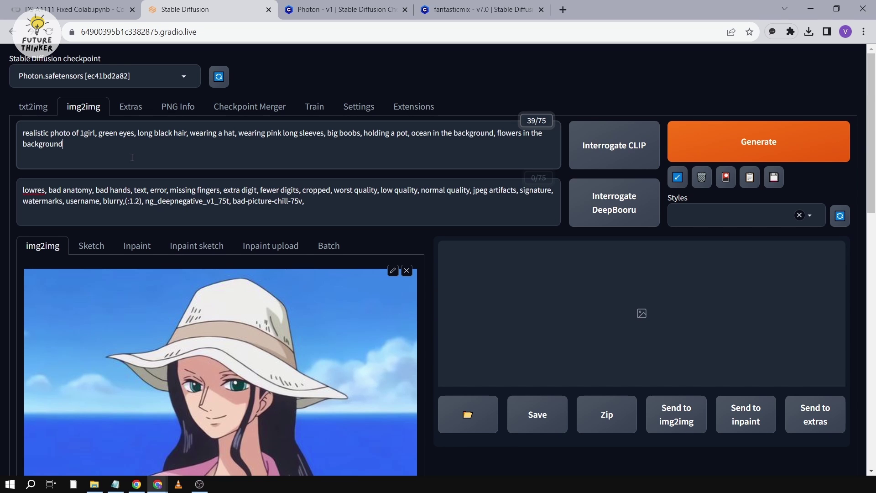
scroll(98, 158, "down", 1)
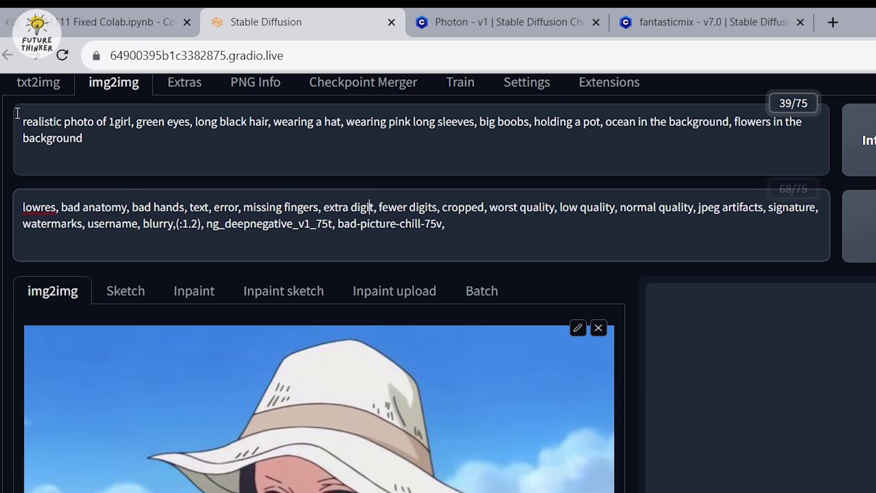
left_click_drag(28, 76, 72, 76)
left_click(118, 126)
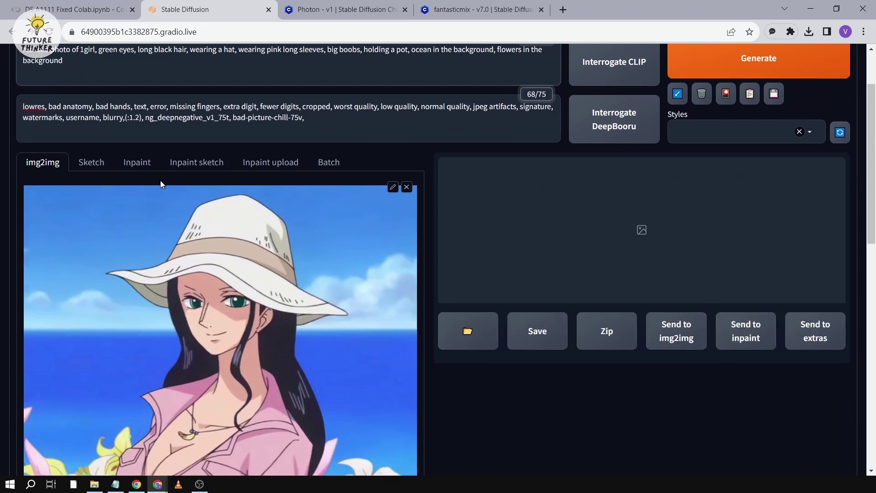
Choose the DPM++ 2M Karras sampler and set sampling steps to 30.
scroll(467, 244, "down", 3)
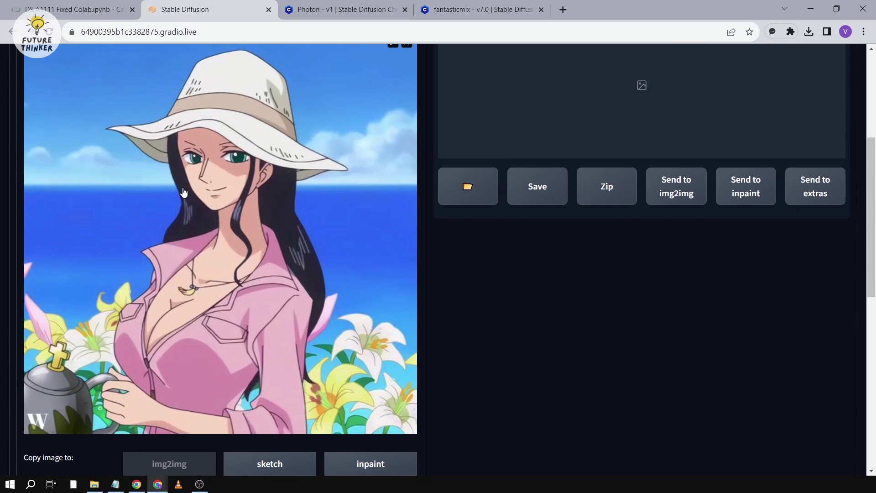
scroll(516, 339, "up", 10)
scroll(516, 339, "down", 10)
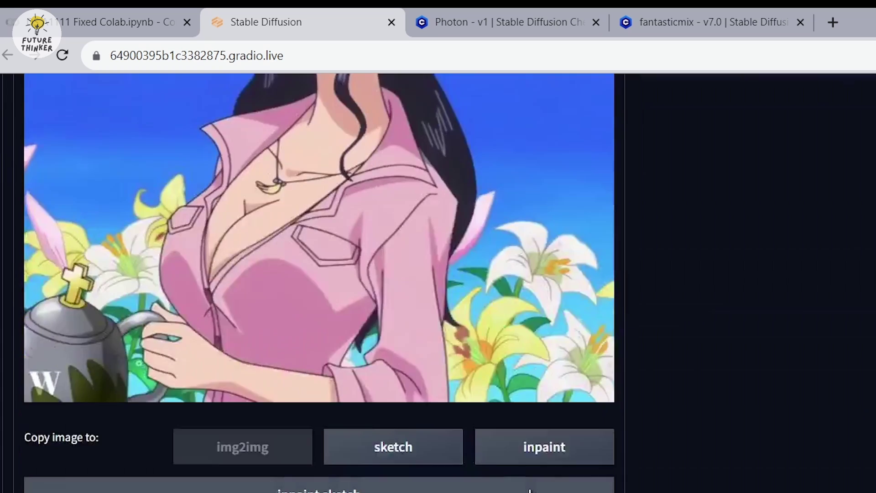
scroll(530, 490, "down", 5)
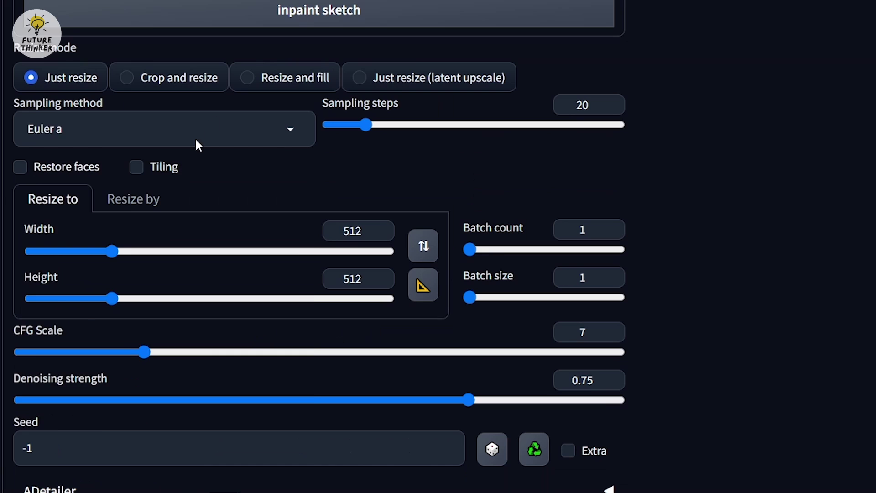
left_click(197, 361)
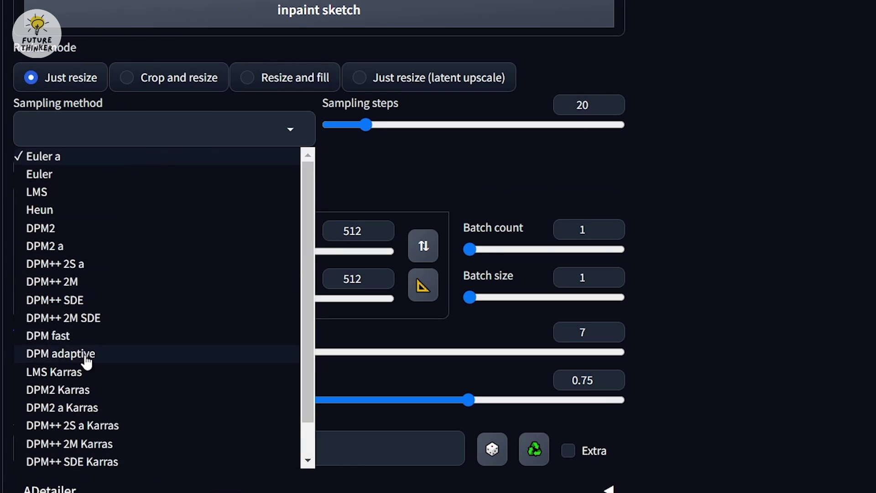
scroll(143, 425, "down", 1)
left_click(82, 406)
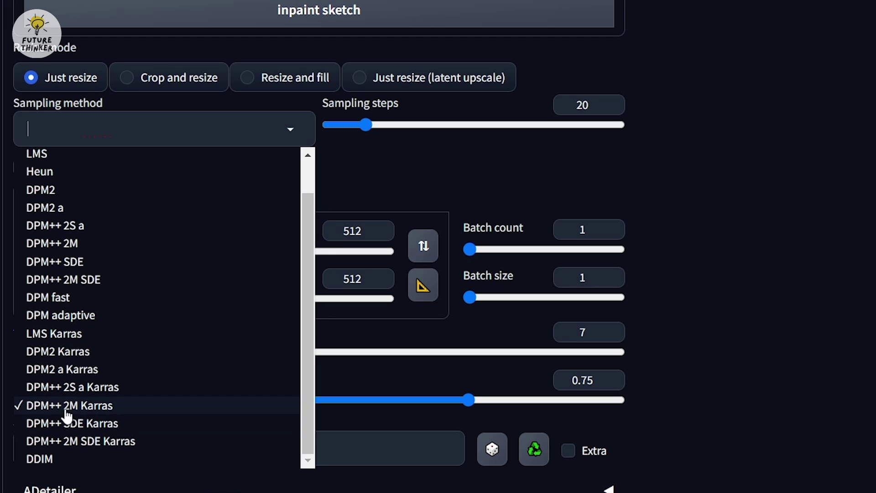
left_click(583, 139)
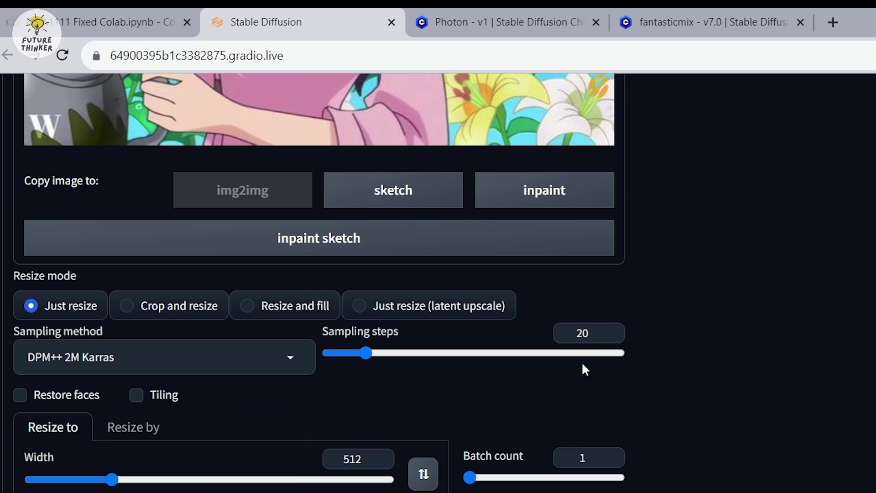
double_click(598, 335)
type("30")
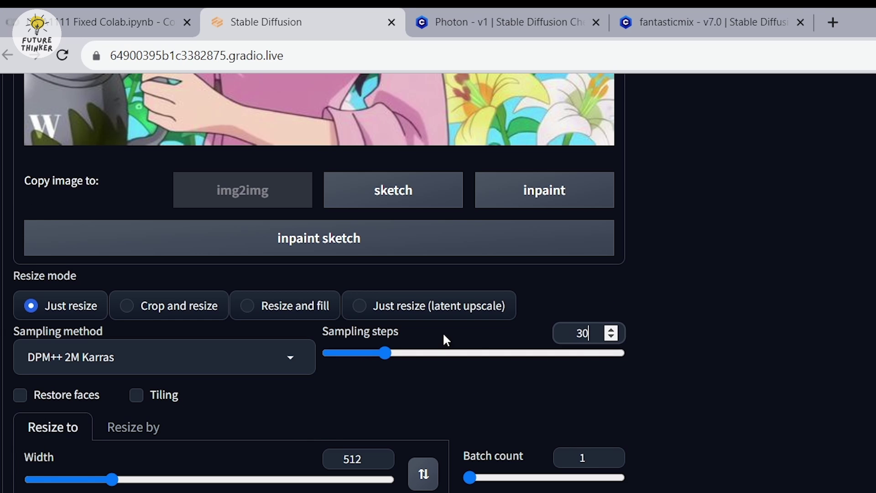
scroll(95, 341, "down", 2)
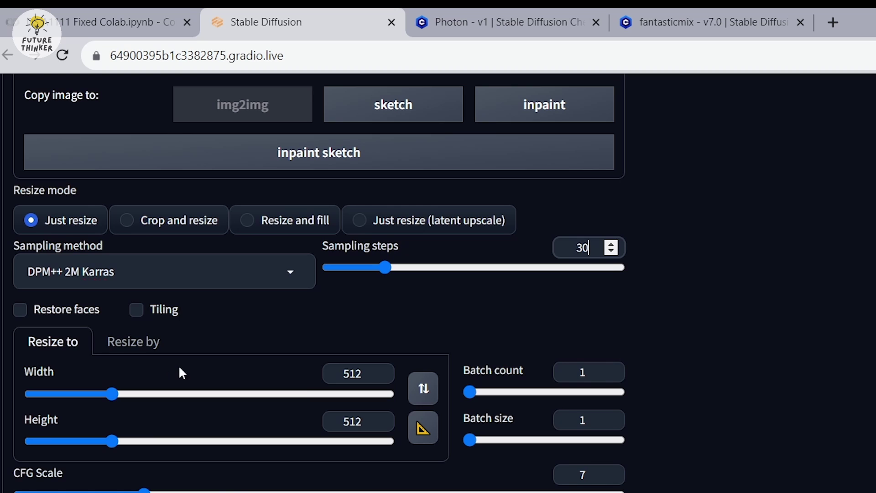
scroll(341, 383, "down", 2)
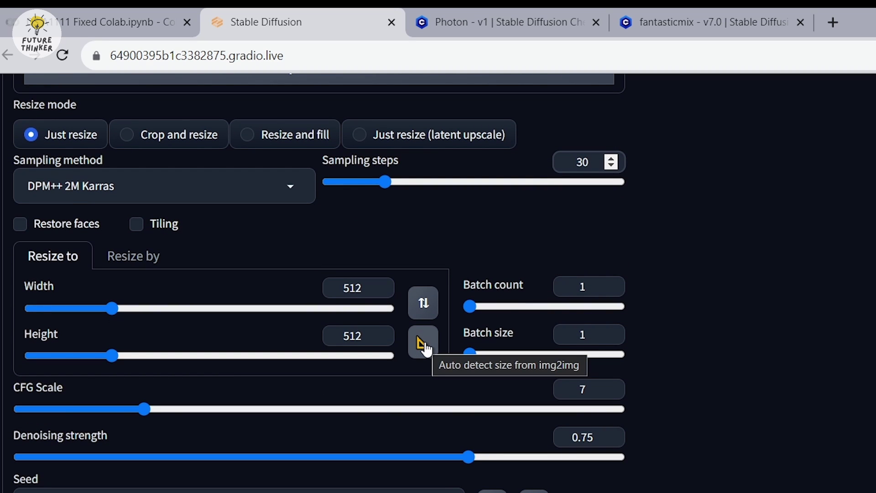
Match output size to the source (564×564), lower CFG scale to 6 and denoising to 0.4.
scroll(426, 349, "up", 10)
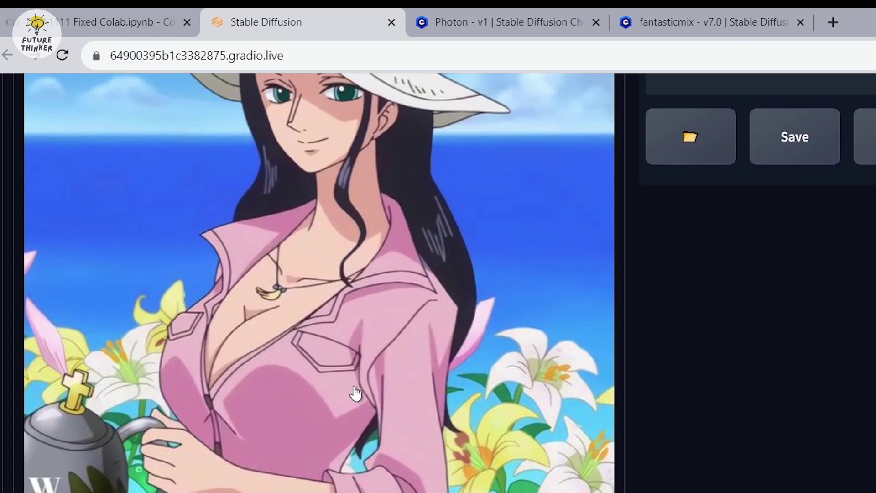
scroll(255, 405, "down", 10)
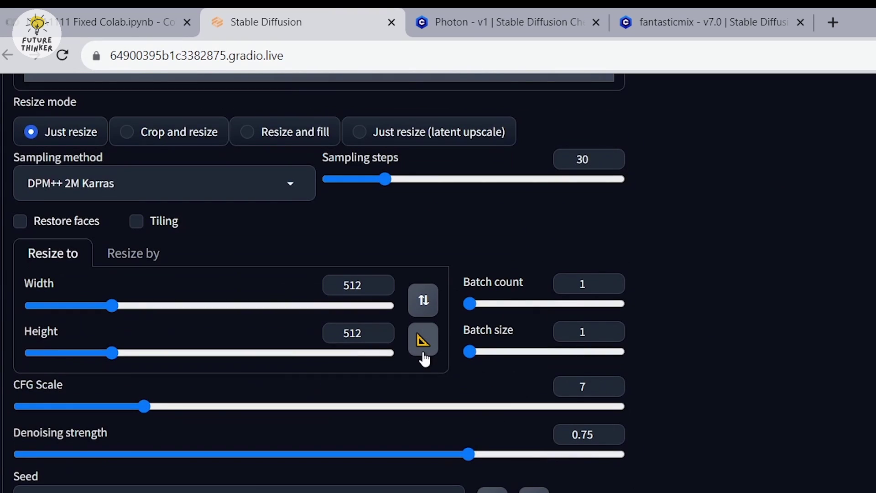
left_click(423, 354)
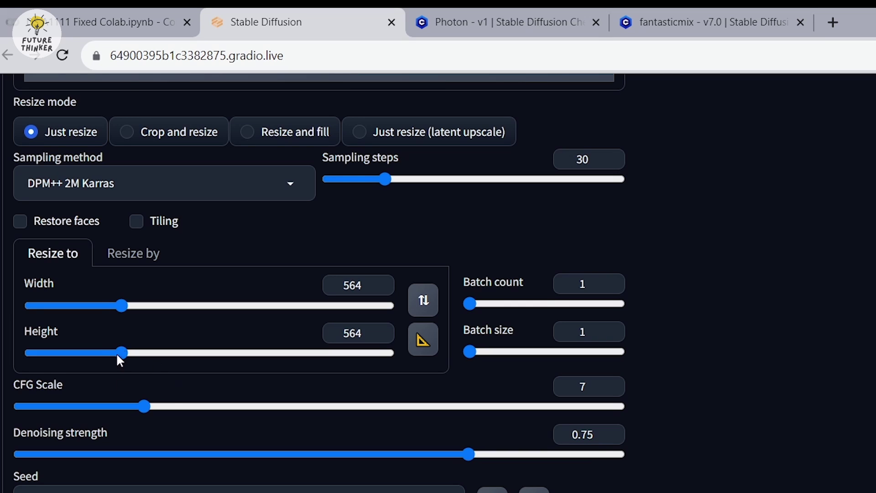
left_click_drag(142, 406, 123, 406)
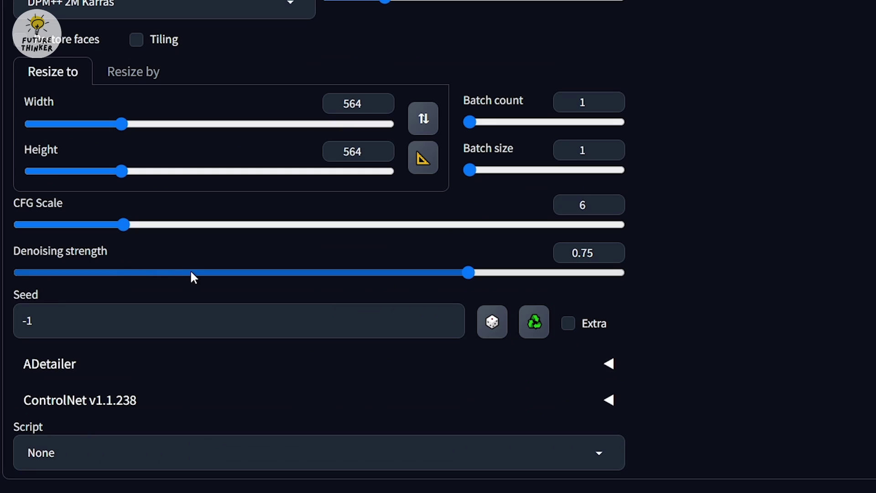
left_click_drag(191, 273, 258, 273)
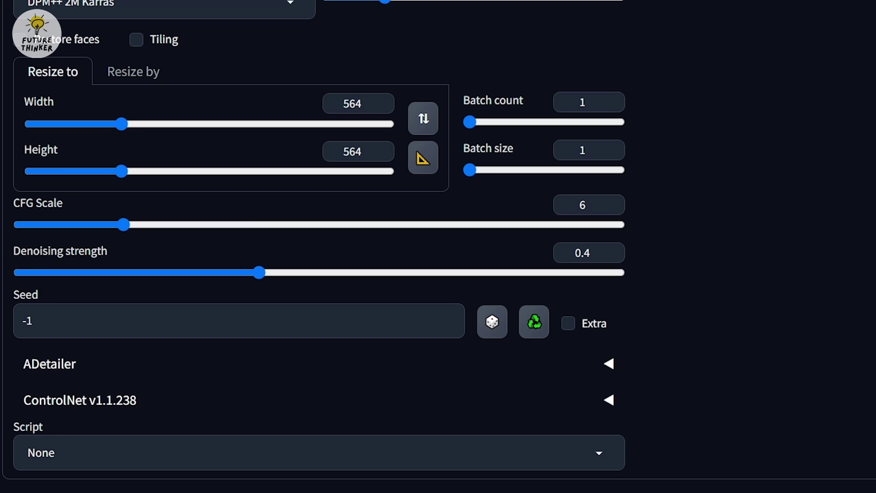
scroll(812, 250, "up", 10)
scroll(776, 246, "down", 3)
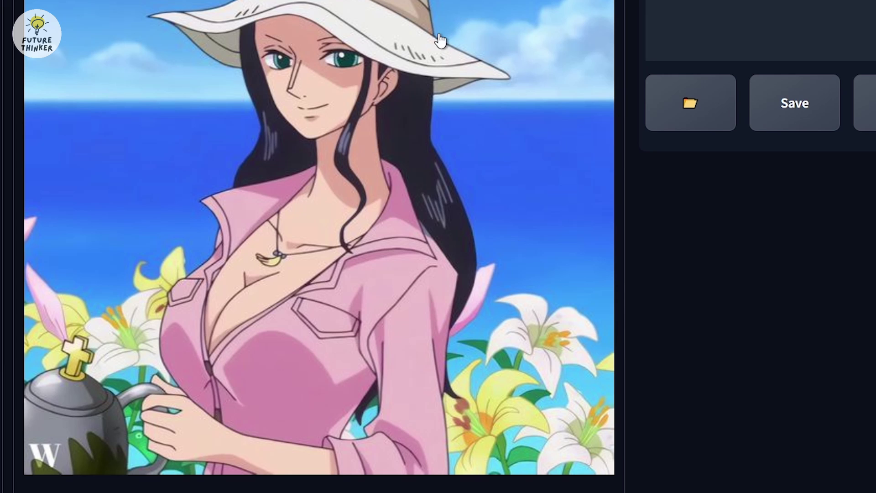
scroll(416, 348, "down", 2)
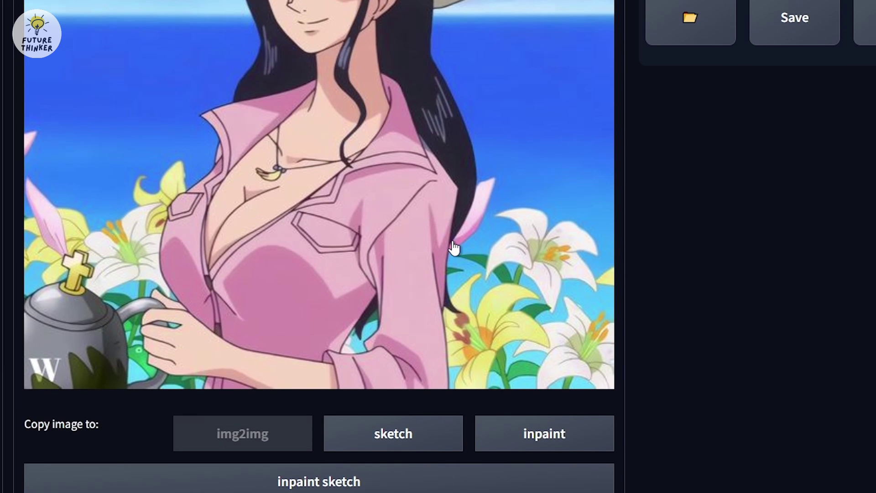
scroll(454, 247, "down", 8)
scroll(454, 247, "down", 5)
Expand the ADetailer settings and highlight the '1girl, green eyes' wording in the main prompt.
left_click(492, 367)
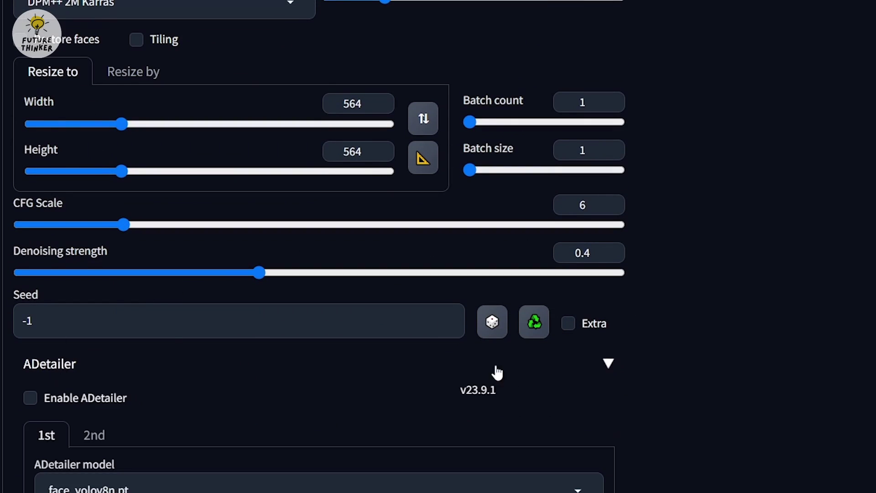
scroll(118, 293, "down", 5)
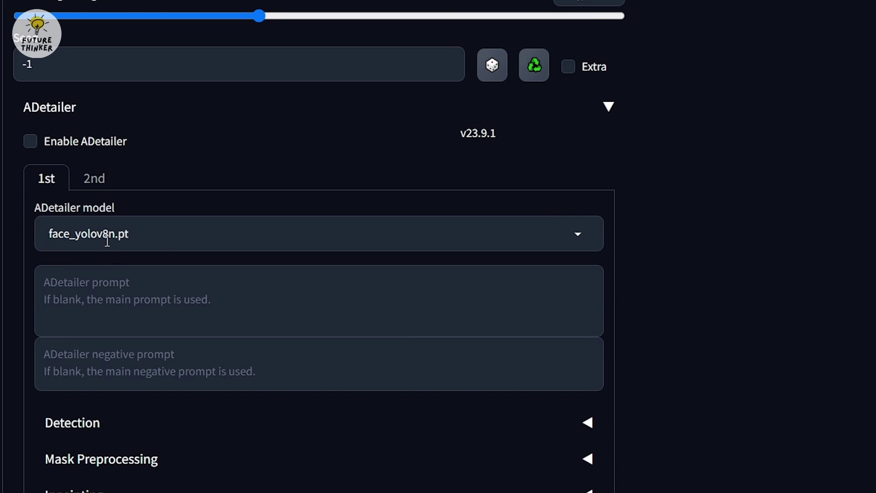
scroll(107, 241, "up", 20)
left_click_drag(108, 208, 189, 209)
left_click(251, 217)
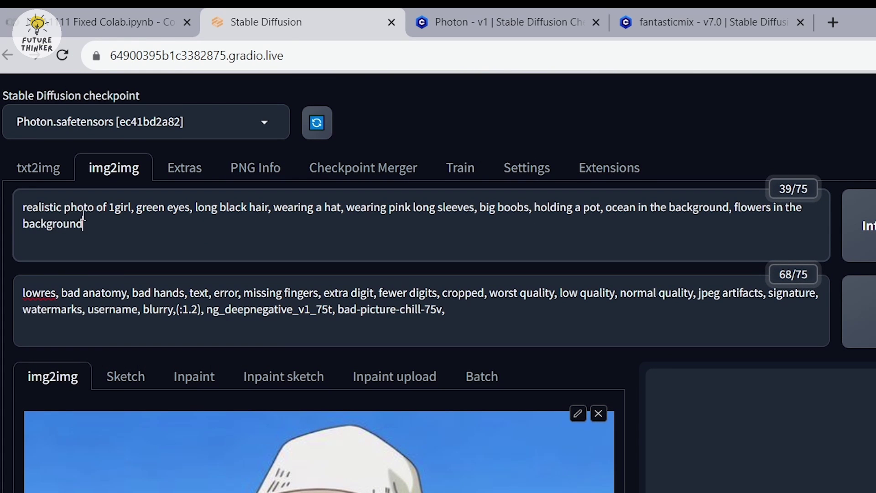
left_click_drag(25, 209, 312, 209)
left_click(305, 210)
left_click_drag(371, 222, 166, 207)
left_click(249, 208)
Enter 'realistic photo 1girl, green eyes,' as the ADetailer prompt and expand ControlNet.
scroll(242, 254, "down", 15)
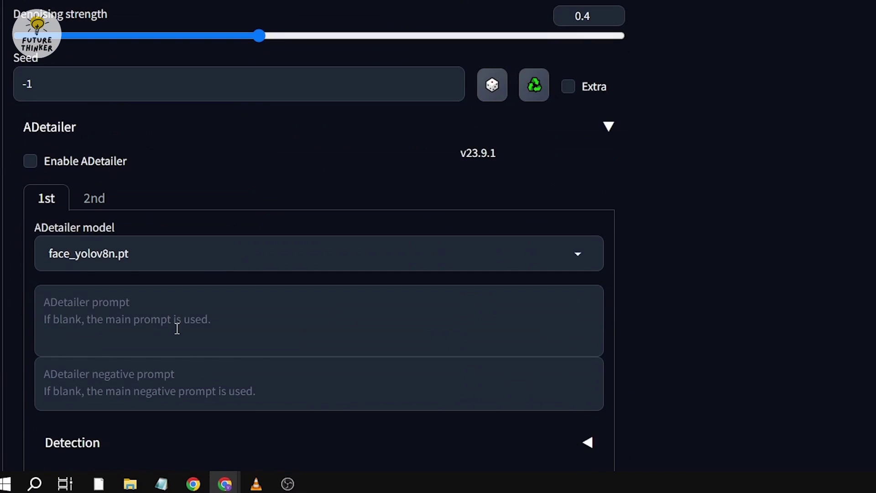
left_click(190, 307)
type("REALIST")
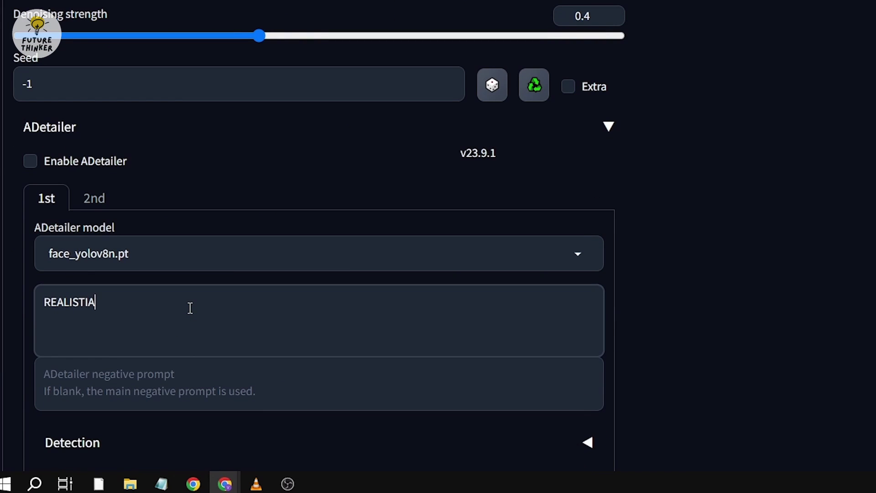
type("IA")
key("ctrl+a")
type("realistic photo 1girl,")
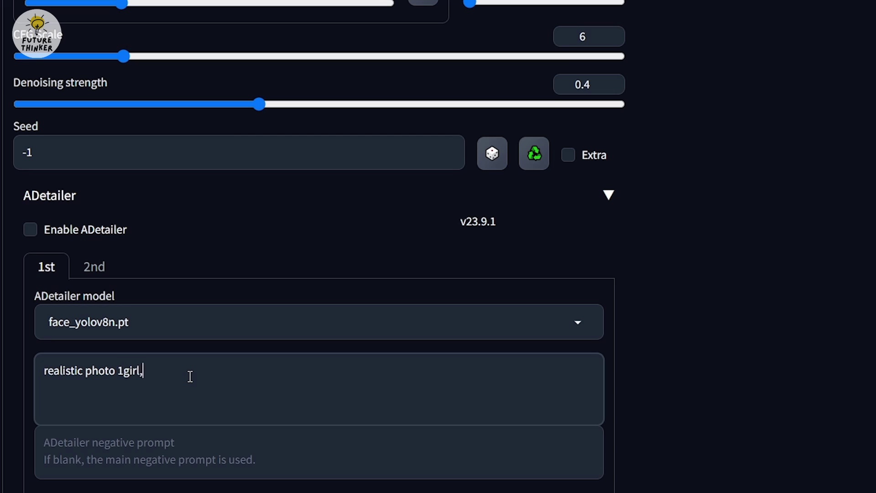
type("green eyes, long black hair,")
key("ctrl+shift+Left")
key("ctrl+shift+Left")
key("ctrl+shift+Left")
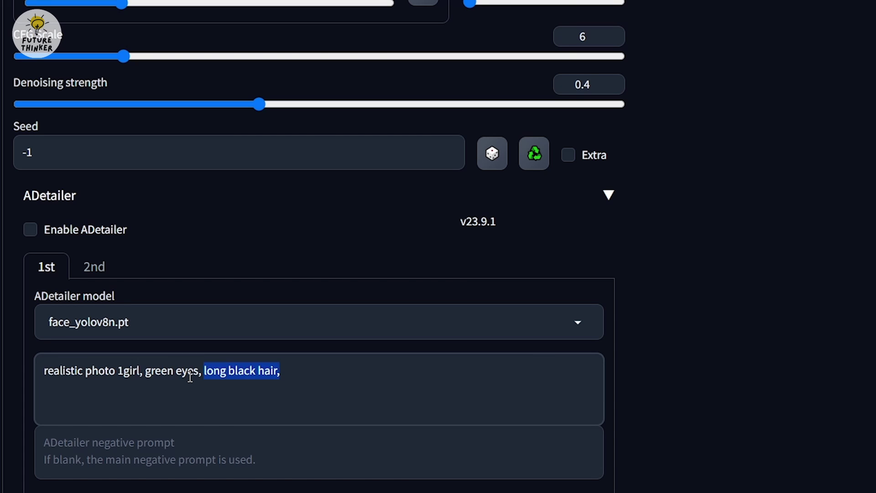
key("BackSpace")
scroll(226, 398, "down", 10)
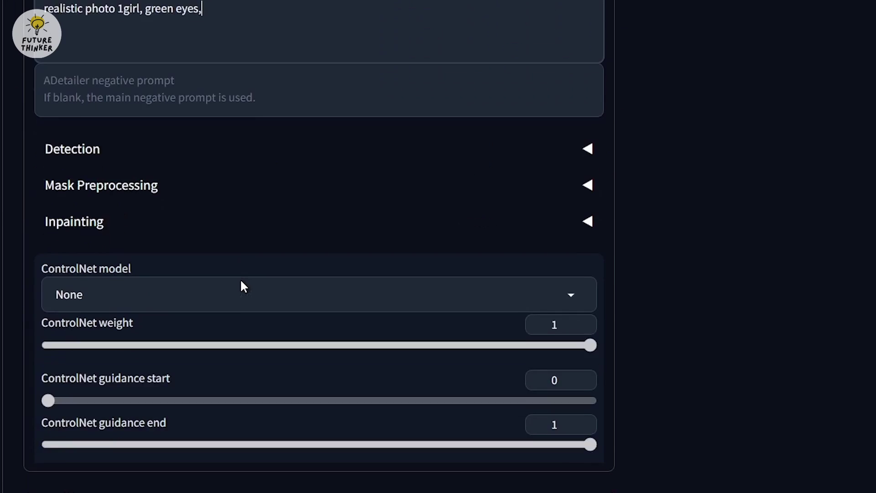
left_click(136, 399)
Generate the ADetailer-refined realistic version of the anime image.
scroll(149, 411, "down", 7)
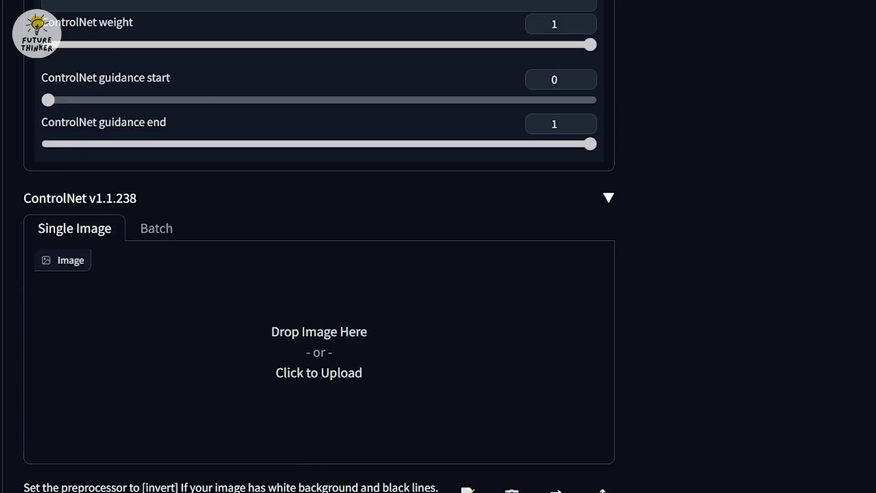
scroll(178, 316, "up", 10)
scroll(179, 319, "up", 7)
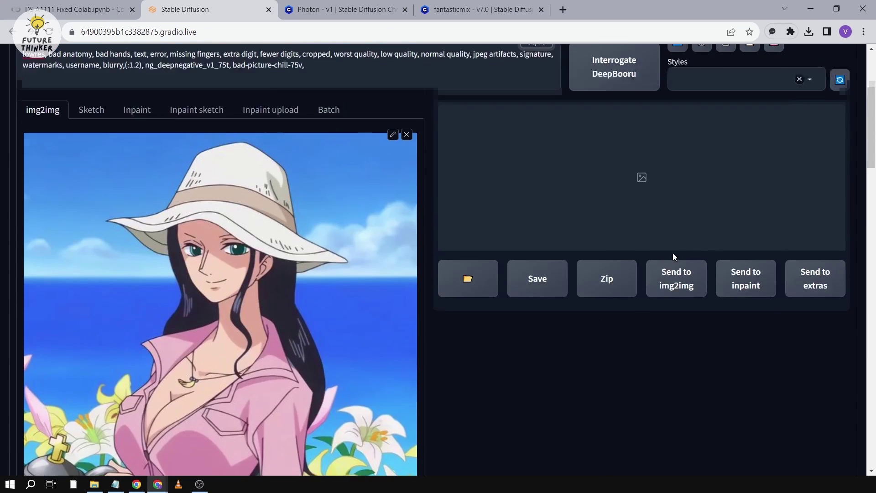
scroll(675, 254, "up", 5)
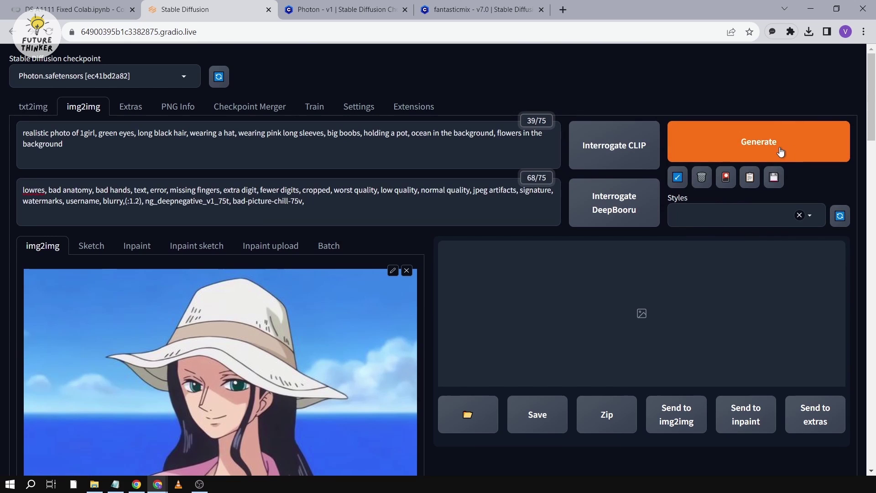
left_click(780, 152)
Open the result 00025-2520856802.png in a new tab and inspect it at full size.
scroll(579, 151, "down", 1)
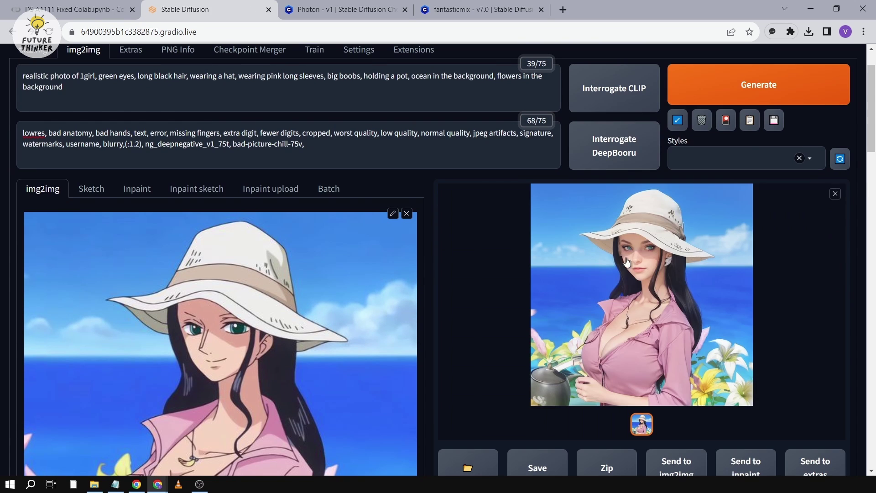
right_click(598, 268)
left_click(636, 275)
key("ctrl+Tab")
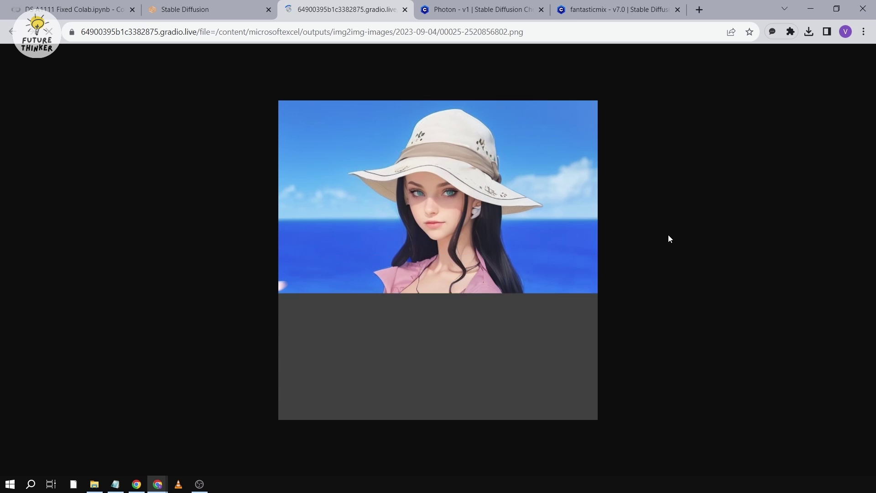
key("ctrl+plus")
key("ctrl+plus")
left_click(668, 235)
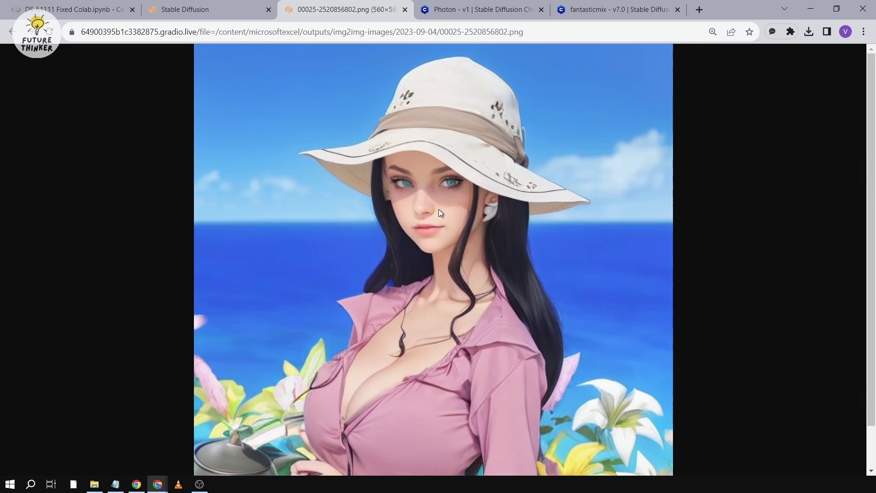
scroll(437, 165, "down", 1)
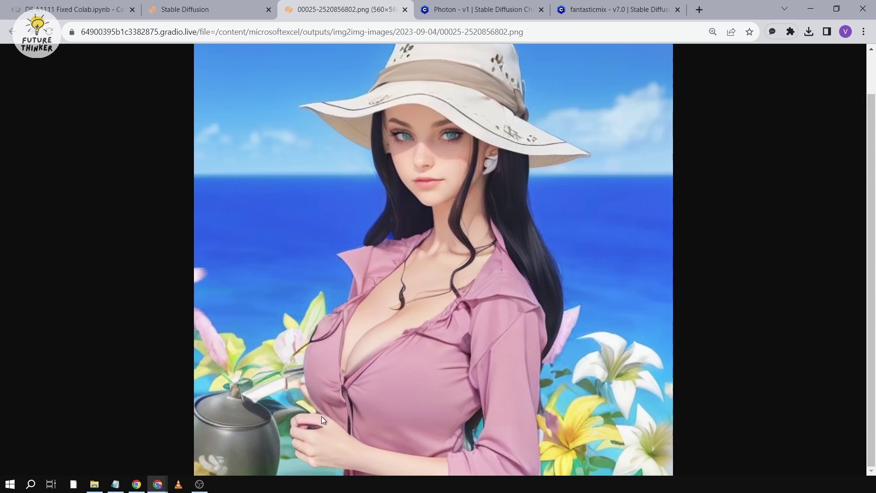
left_click(308, 428)
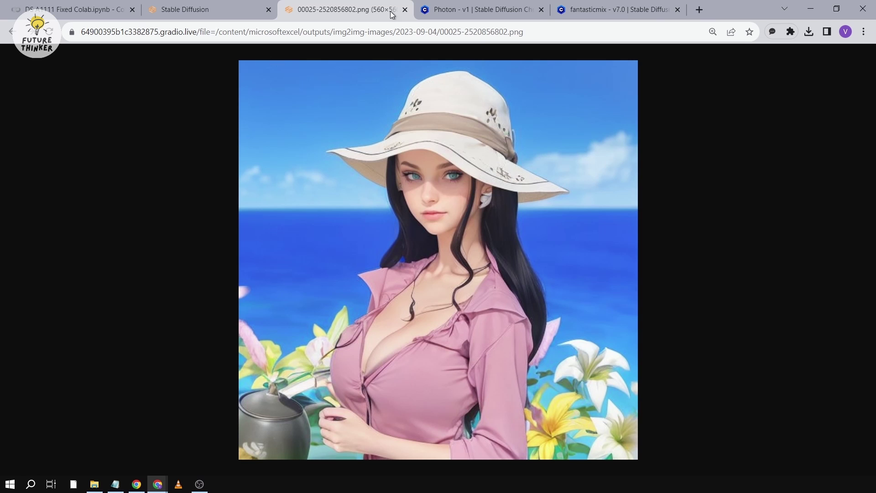
Enable ControlNet with the dw_openpose_full preprocessor and control_v11p_sd15_openpose model.
left_click(405, 10)
scroll(155, 386, "down", 10)
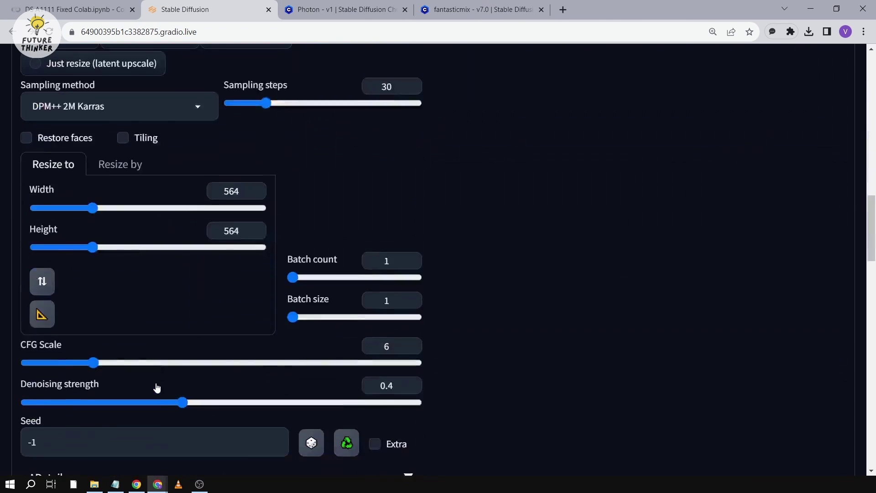
scroll(137, 374, "down", 10)
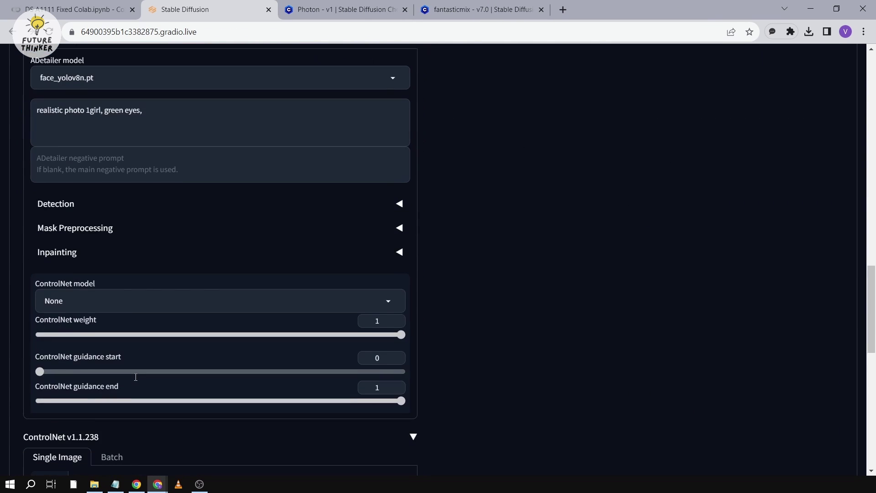
scroll(136, 377, "down", 6)
left_click(40, 234)
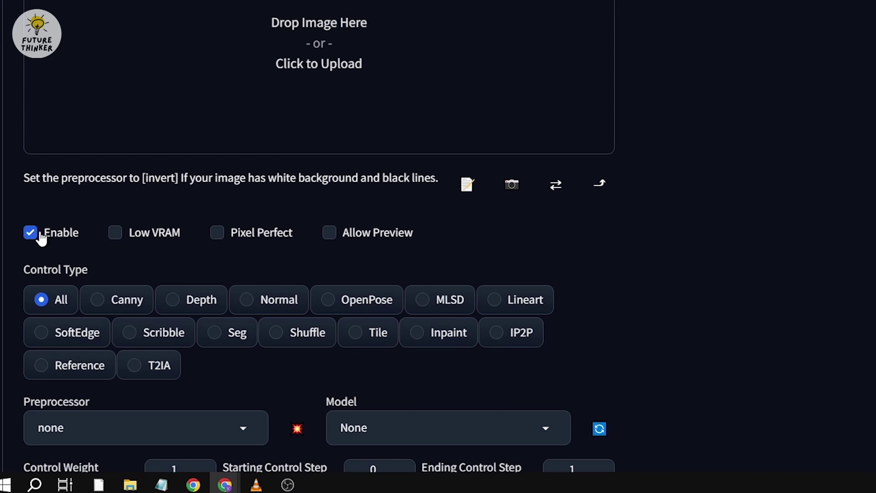
scroll(319, 334, "down", 1)
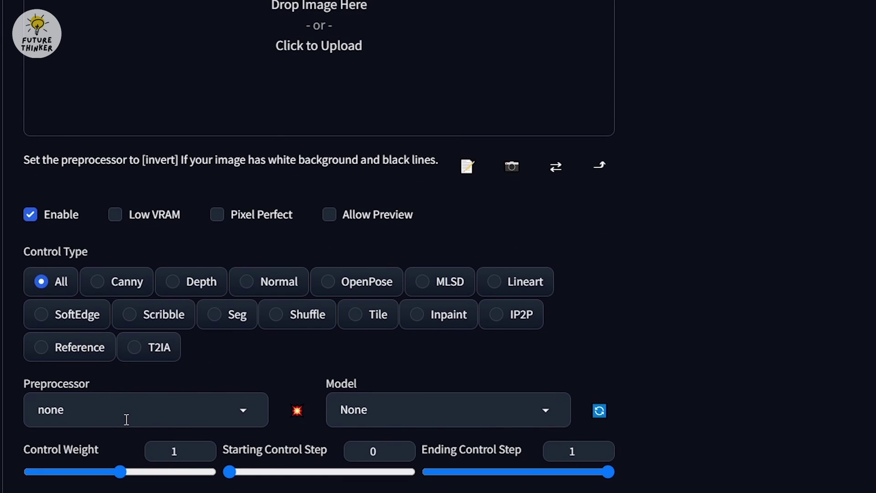
left_click(126, 419)
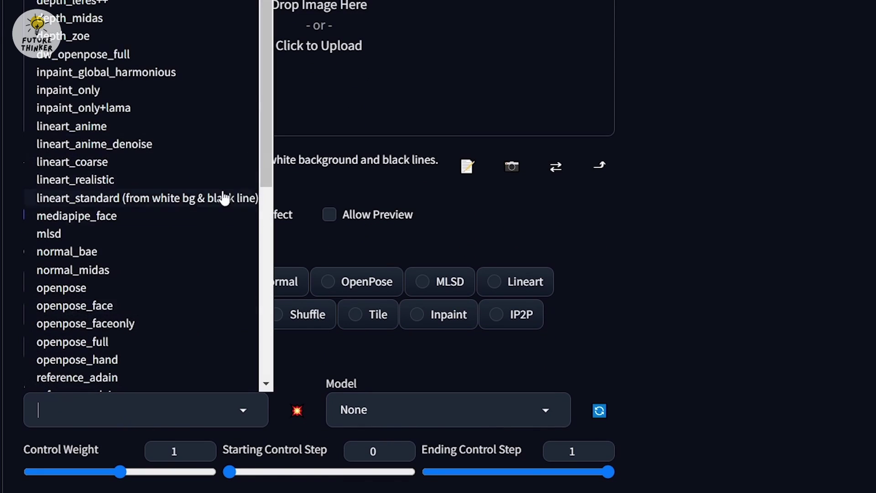
left_click(102, 55)
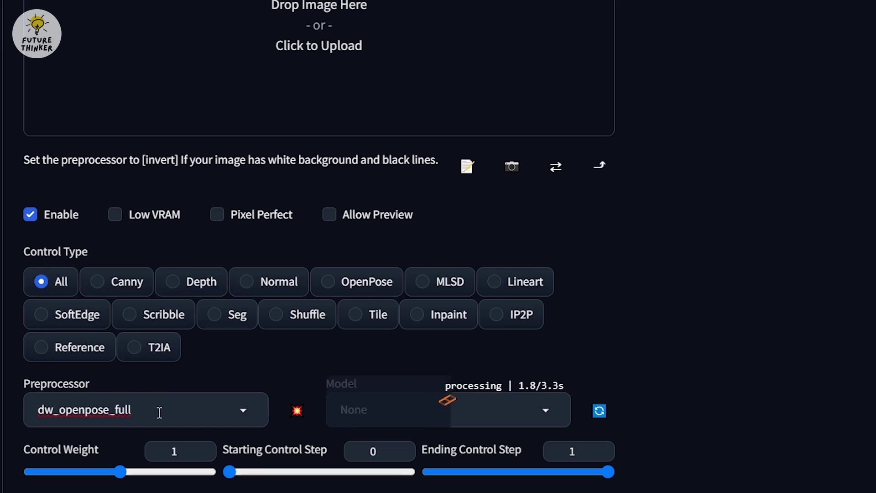
left_click(391, 415)
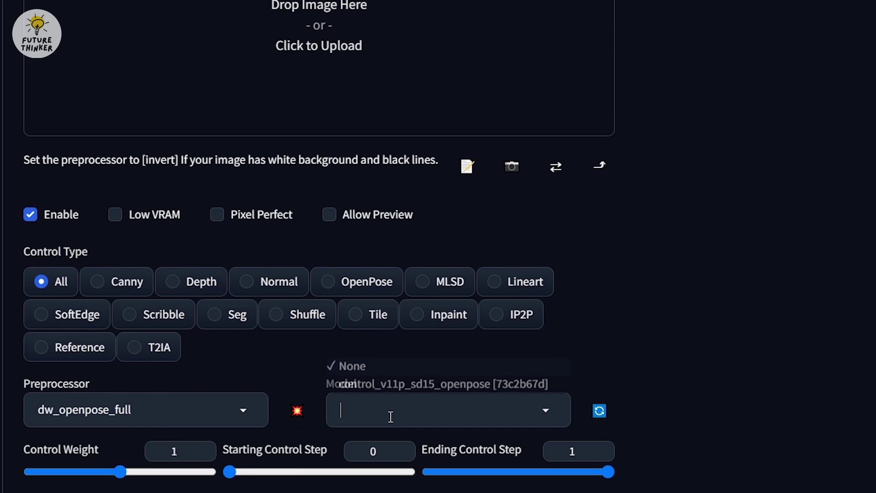
left_click(404, 383)
Turn on Pixel Perfect and 'ControlNet is more important', then start uploading the control image.
scroll(293, 324, "down", 2)
scroll(295, 354, "up", 2)
scroll(299, 342, "down", 2)
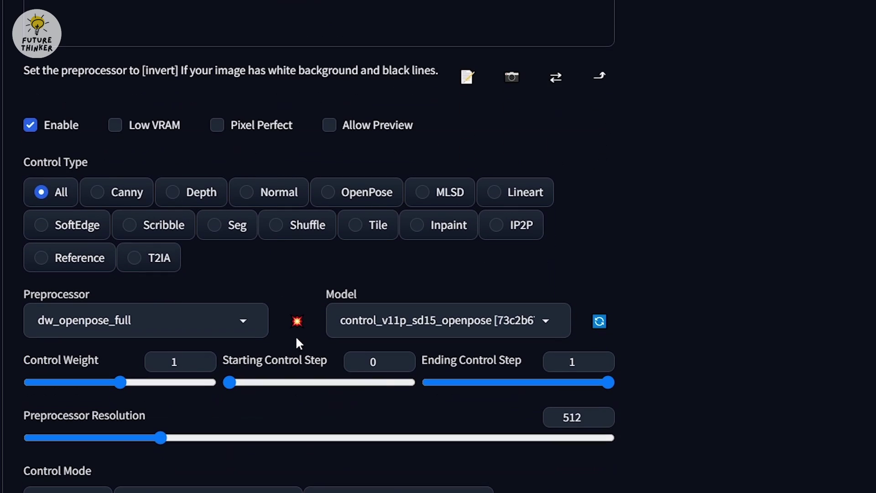
left_click(218, 123)
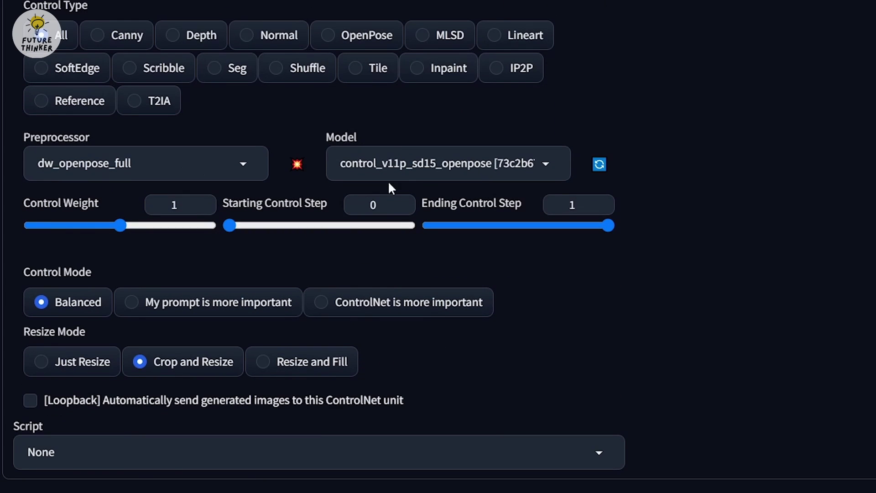
left_click(337, 311)
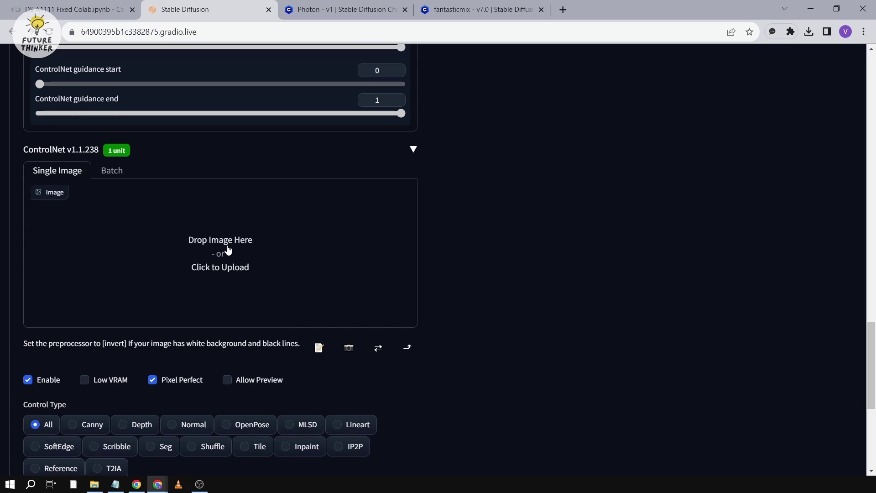
left_click(228, 246)
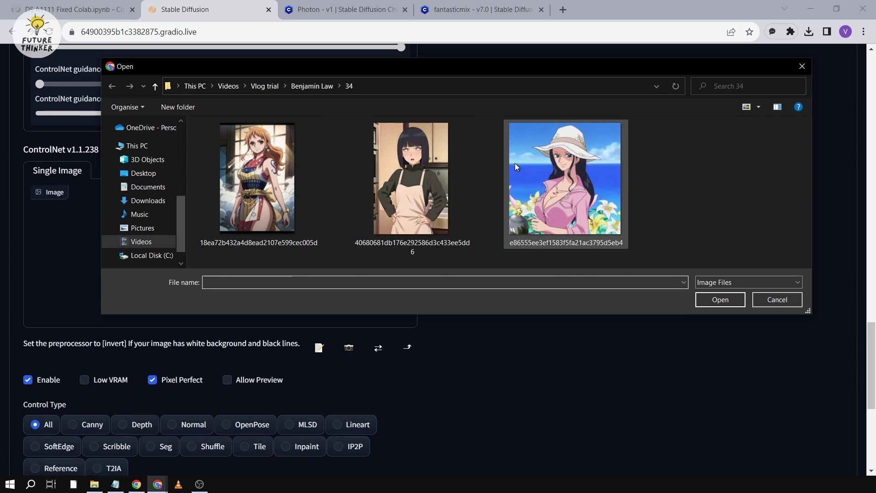
Load the white-hat anime portrait into ControlNet as the OpenPose pose source.
double_click(514, 163)
scroll(387, 171, "down", 4)
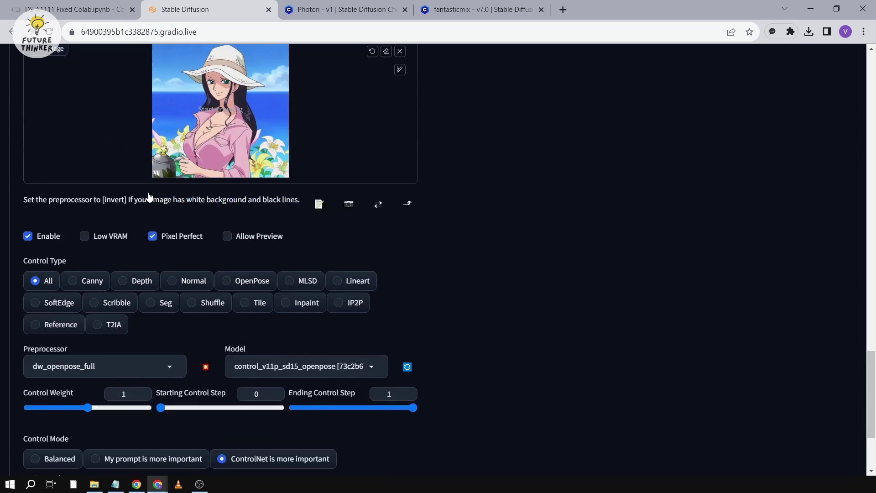
scroll(183, 235, "up", 1)
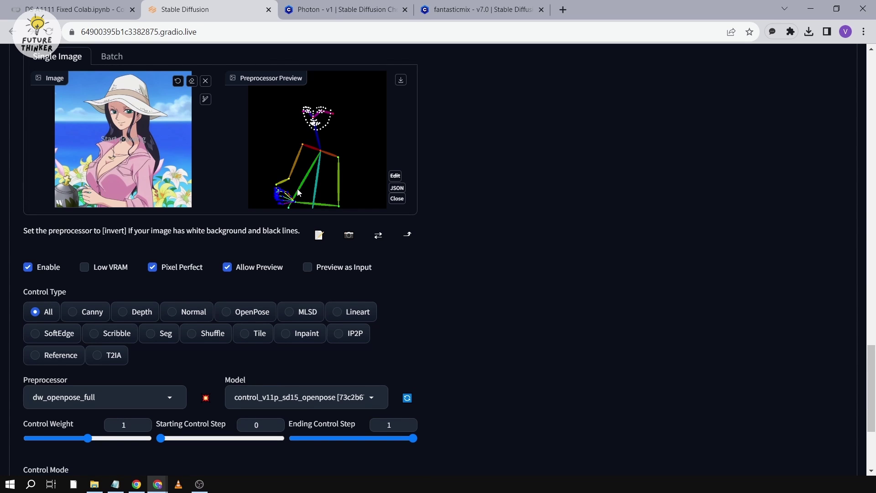
scroll(292, 202, "down", 5)
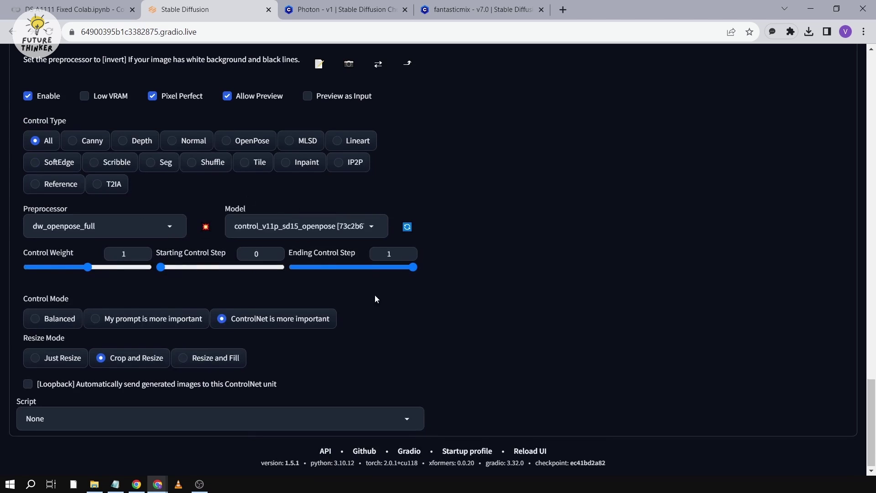
scroll(629, 279, "up", 15)
Generate the ControlNet-guided realistic image and view the result in the full-size viewer.
key("ctrl+Return")
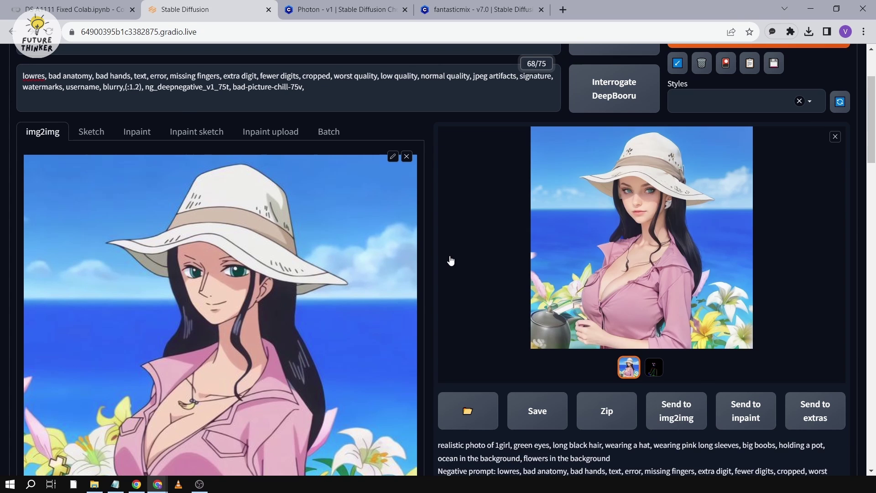
left_click(604, 262)
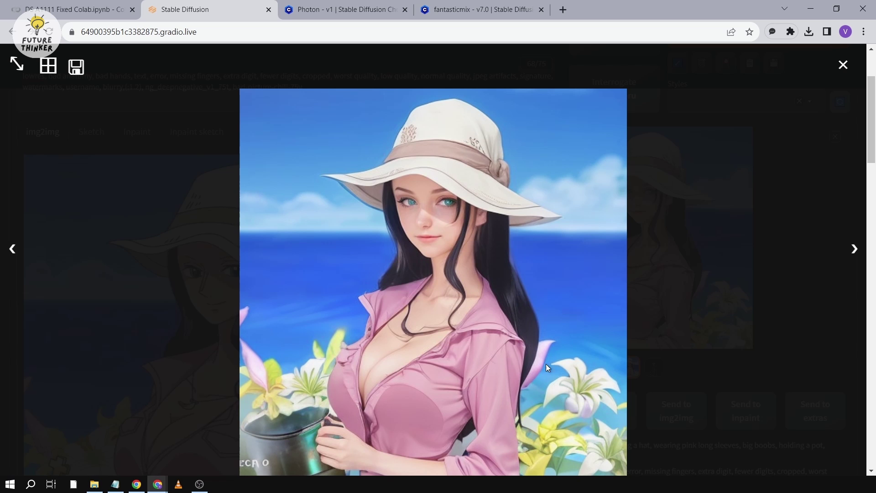
left_click(701, 285)
scroll(221, 333, "down", 15)
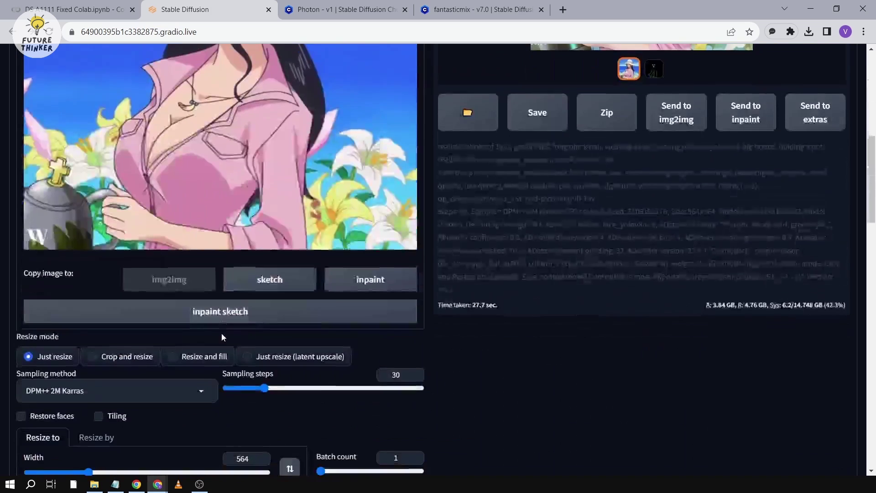
scroll(209, 308, "up", 1)
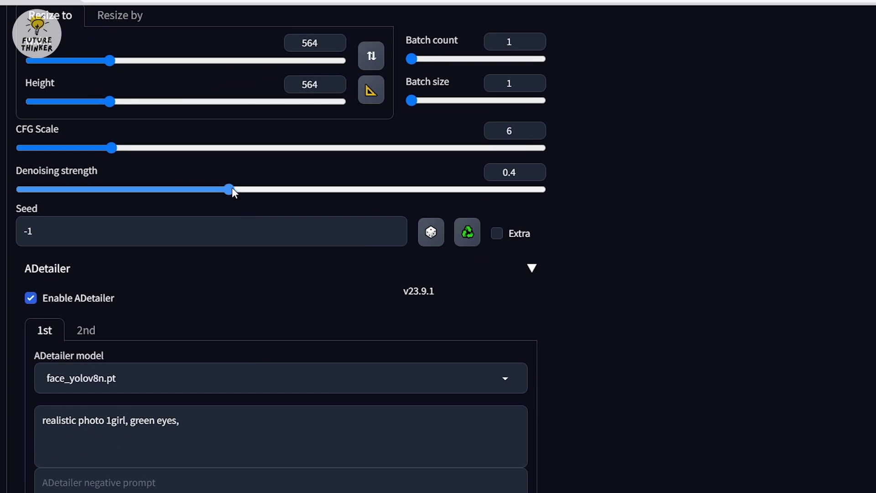
Raise denoising strength to 0.55 and regenerate the realistic portrait.
left_click_drag(232, 189, 307, 189)
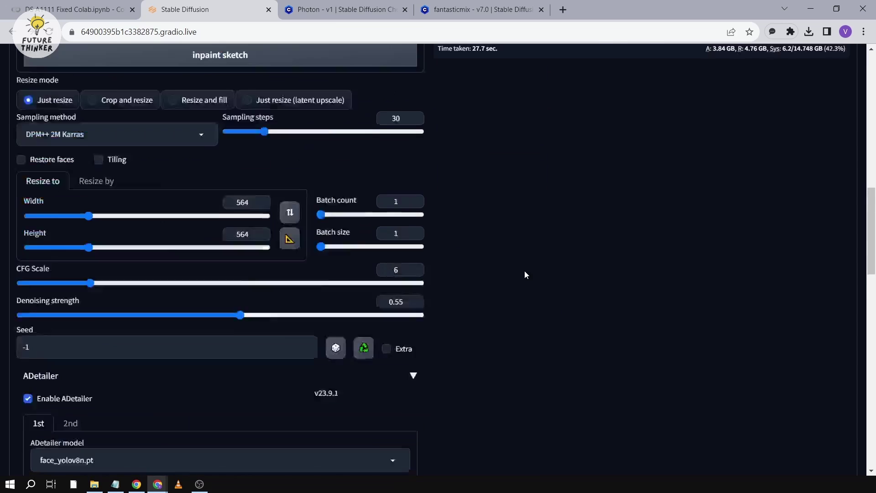
scroll(524, 274, "up", 15)
left_click(731, 141)
scroll(574, 298, "down", 10)
scroll(574, 297, "up", 8)
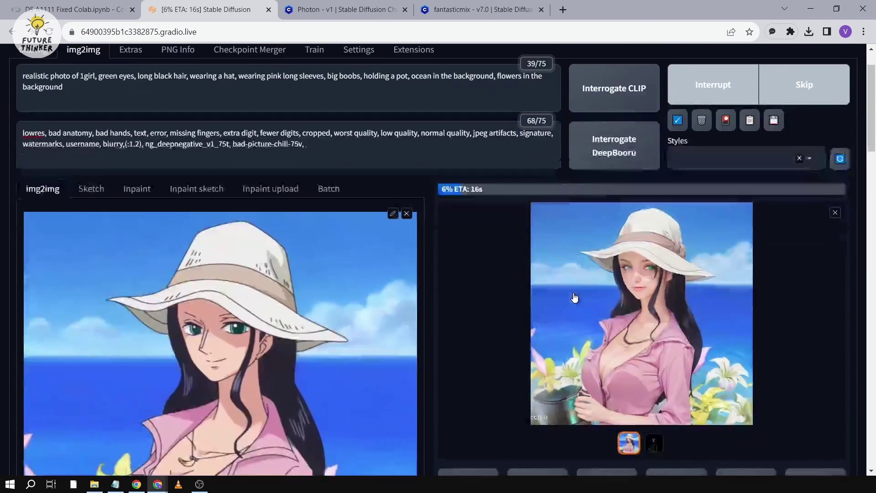
scroll(575, 297, "down", 1)
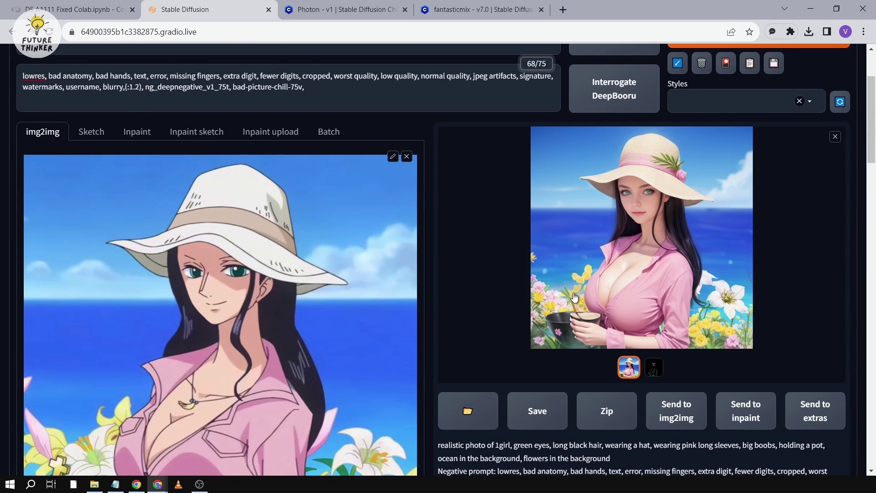
Inspect the new result full size and open it in its own browser tab.
left_click(574, 297)
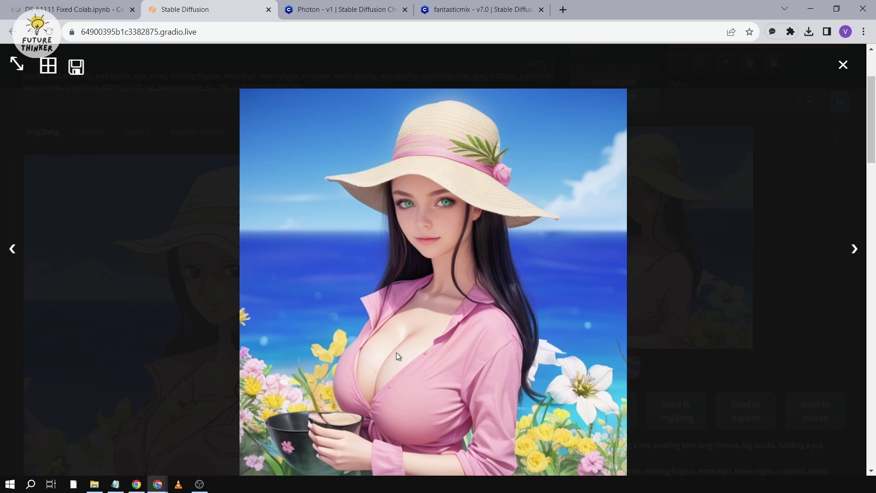
left_click(729, 195)
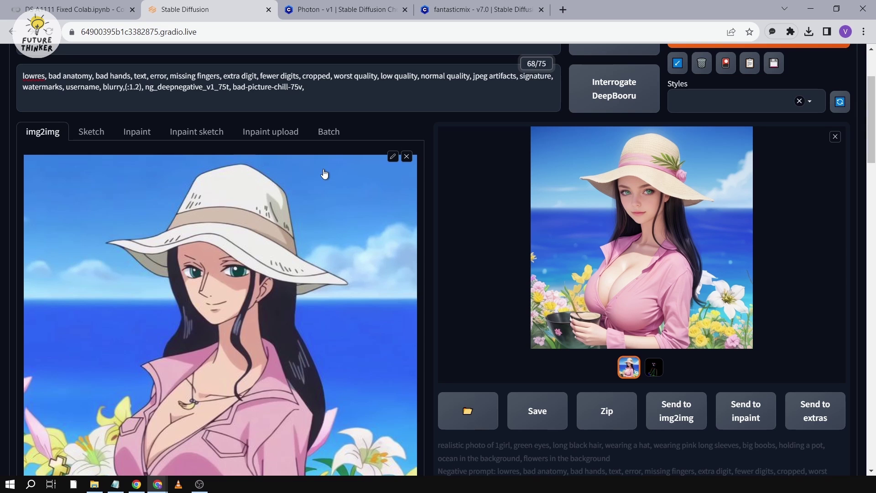
scroll(292, 184, "up", 2)
scroll(283, 196, "down", 3)
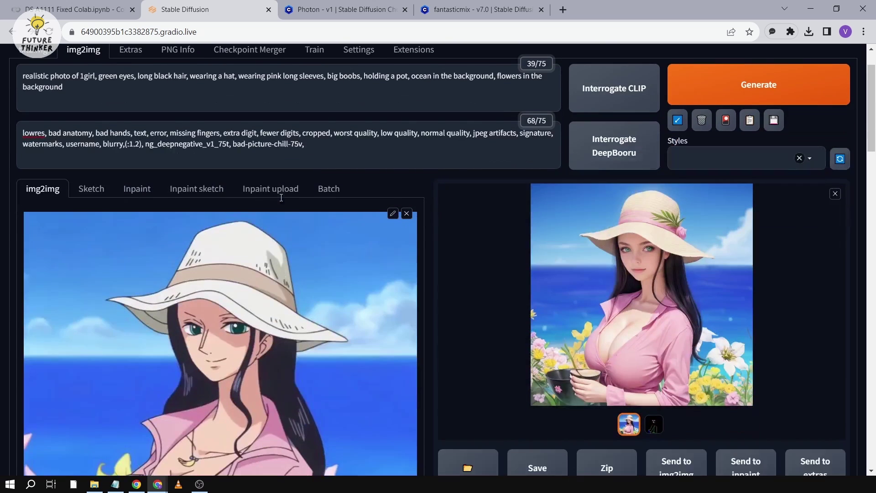
left_click(651, 255)
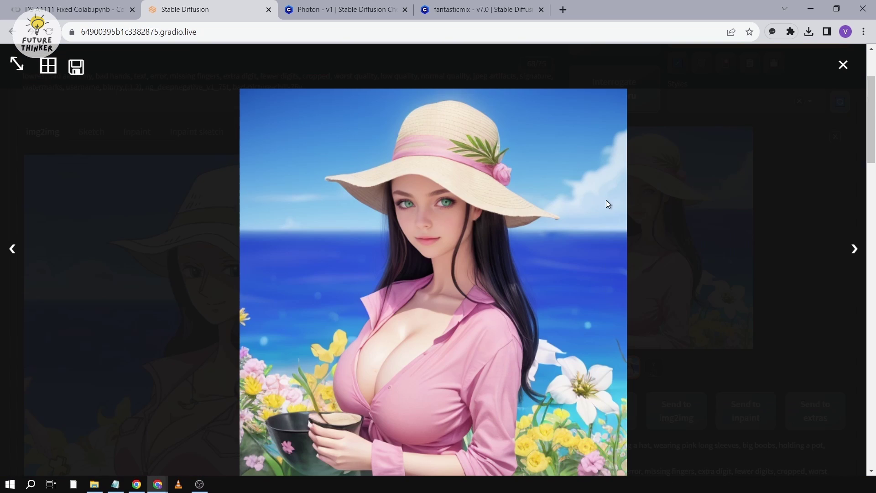
right_click(606, 202)
left_click(611, 207)
left_click(744, 204)
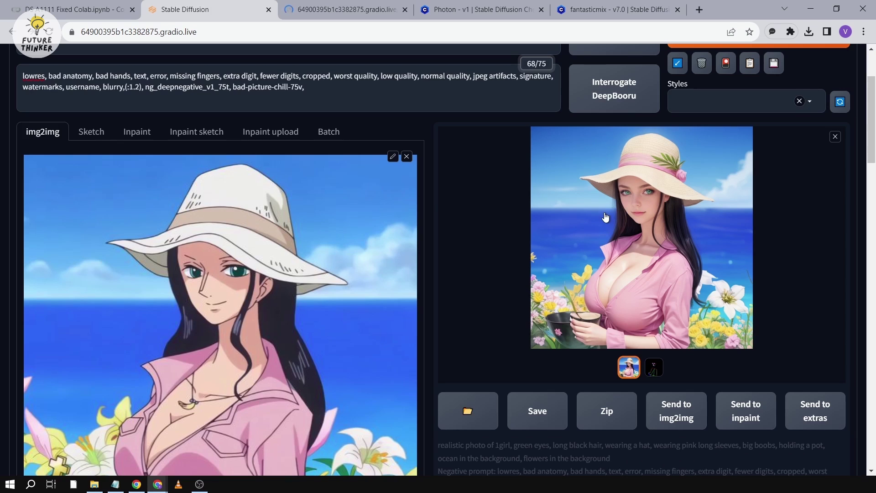
scroll(622, 223, "down", 6)
scroll(622, 222, "up", 7)
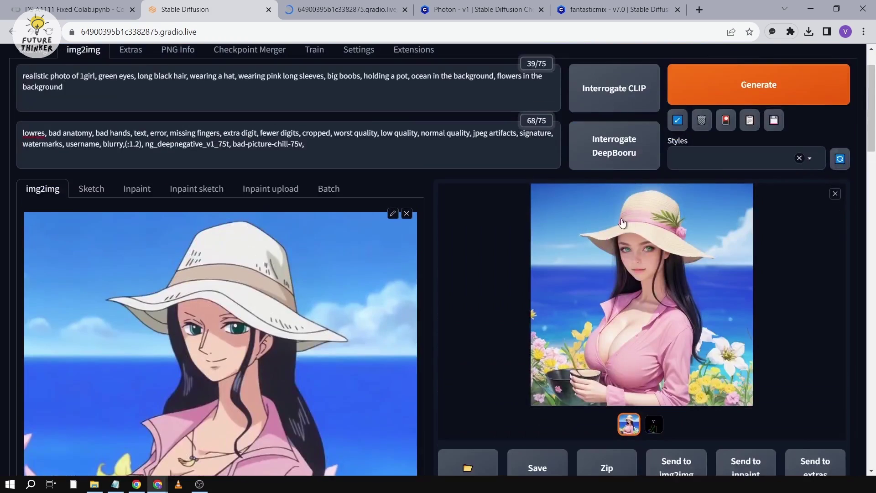
Replace the white-hat anime input image with the orange-haired anime girl.
left_click(406, 213)
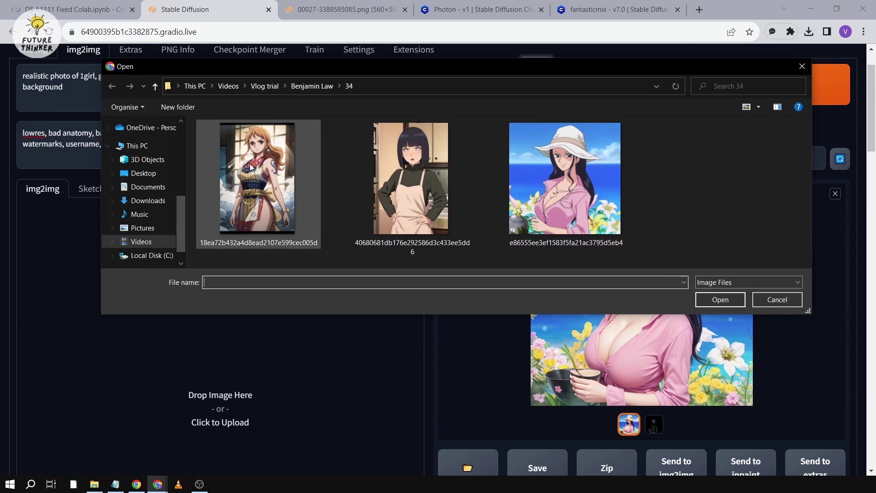
key("Escape")
scroll(155, 253, "down", 4)
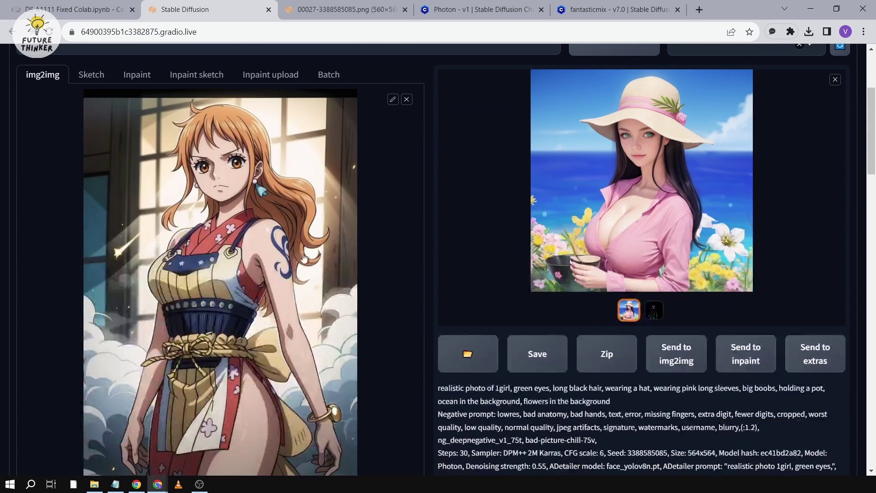
scroll(493, 234, "up", 3)
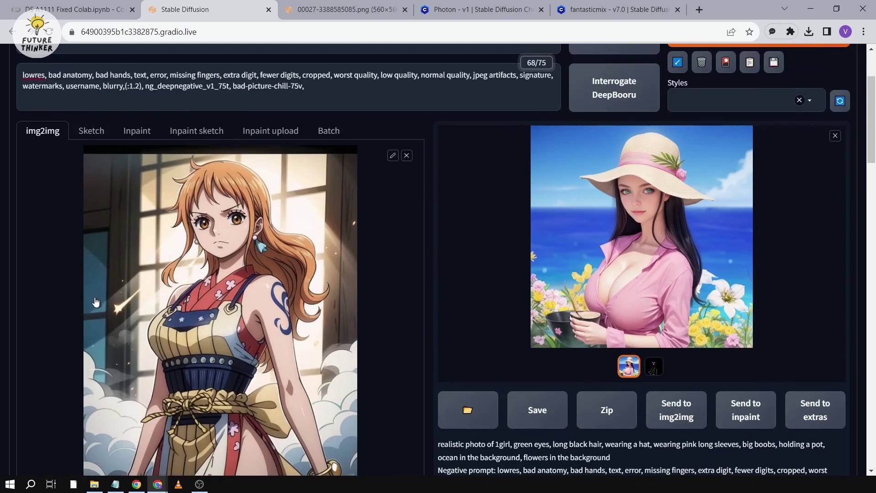
Set the output height to 846 and lower denoising strength back to 0.4.
scroll(160, 287, "down", 10)
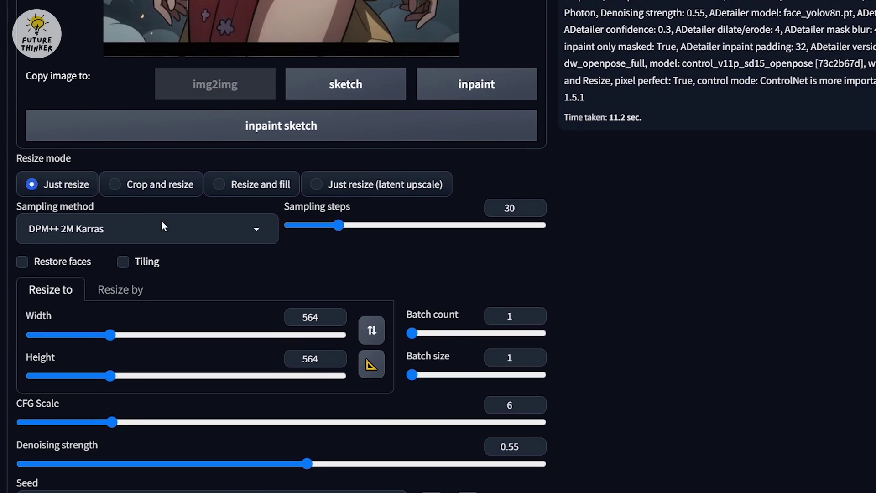
double_click(315, 359)
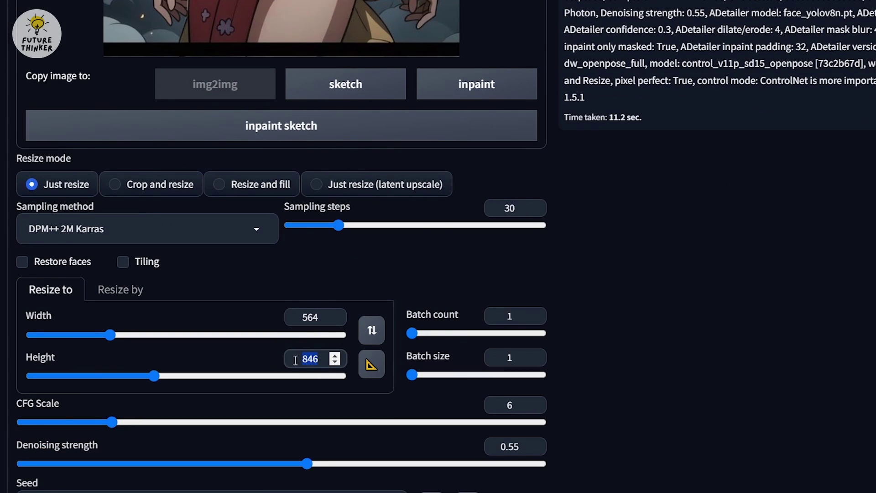
left_click(638, 366)
scroll(195, 290, "down", 3)
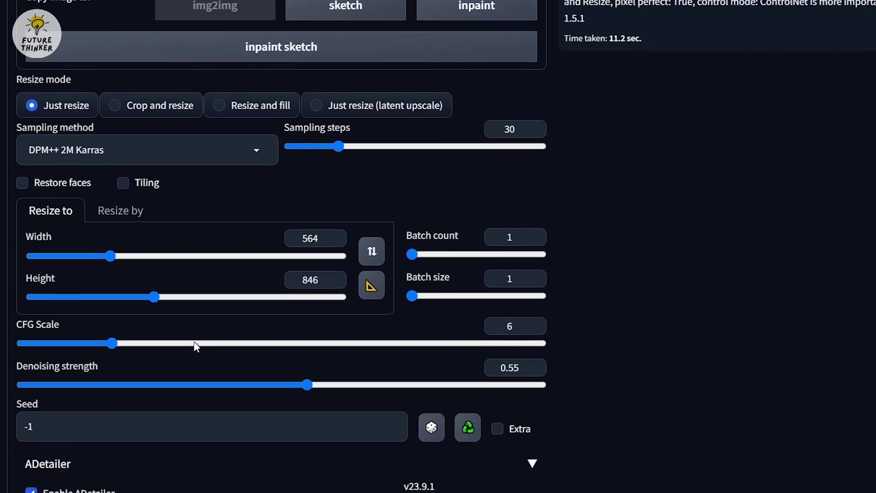
left_click_drag(307, 318, 229, 322)
scroll(166, 342, "down", 6)
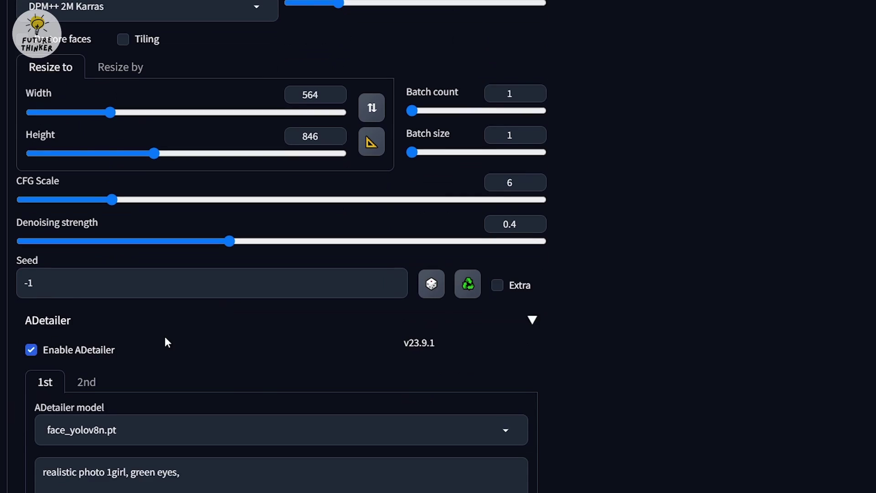
left_click_drag(187, 267, 130, 264)
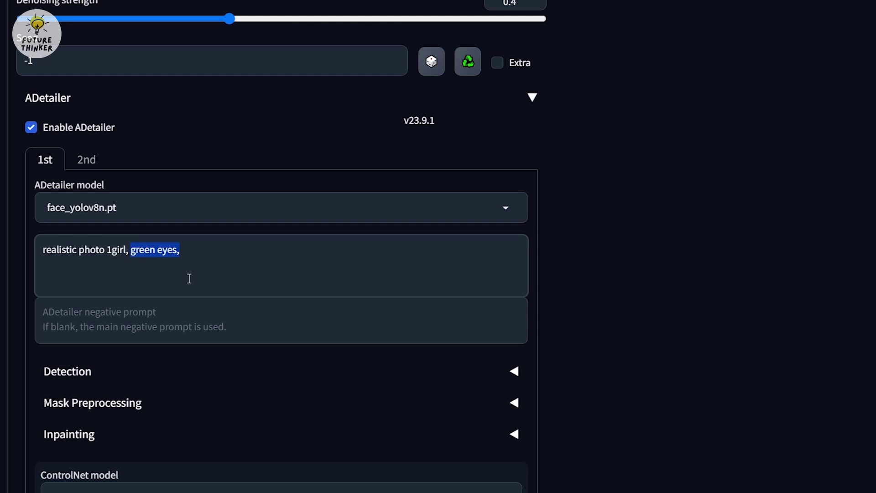
Change 'green eyes' to 'orange eyes' in the ADetailer prompt.
left_click(343, 268)
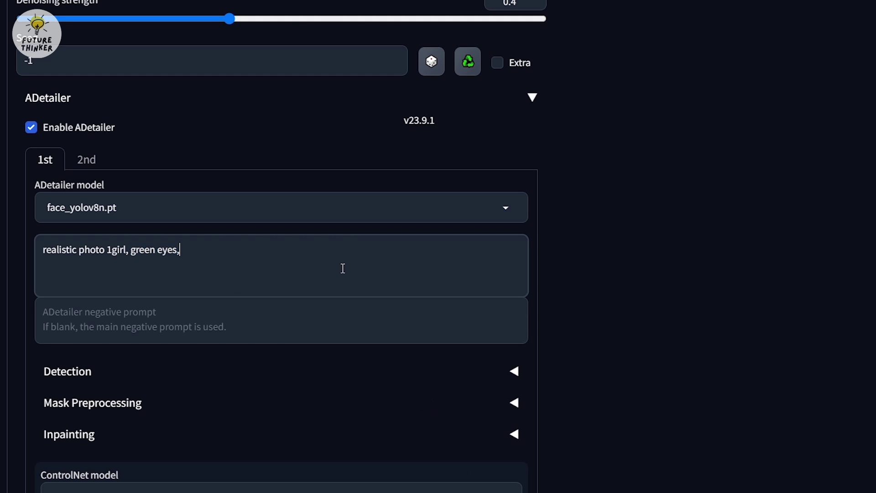
key("ctrl+shift+Left")
key("ctrl+shift+Left")
type("O")
key("BackSpace")
type("orange eyes,")
scroll(342, 268, "down", 5)
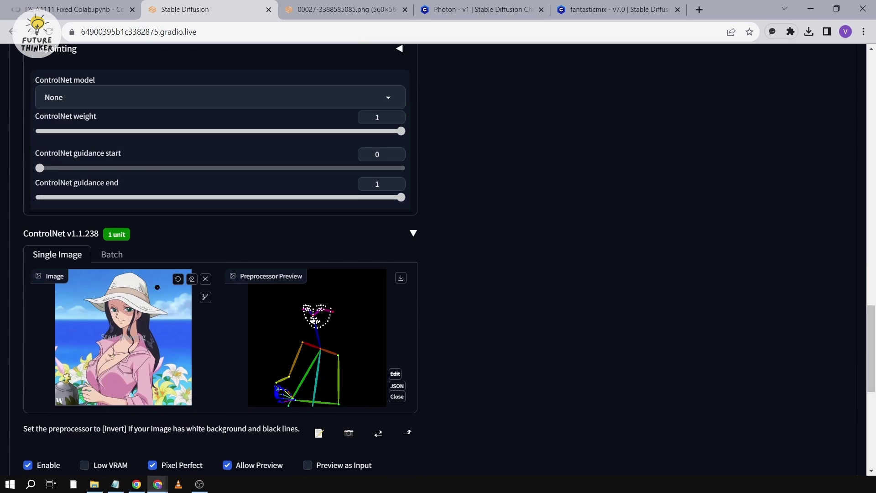
Load the orange-haired anime image into ControlNet and extract its dw_openpose_full pose skeleton.
left_click(205, 279)
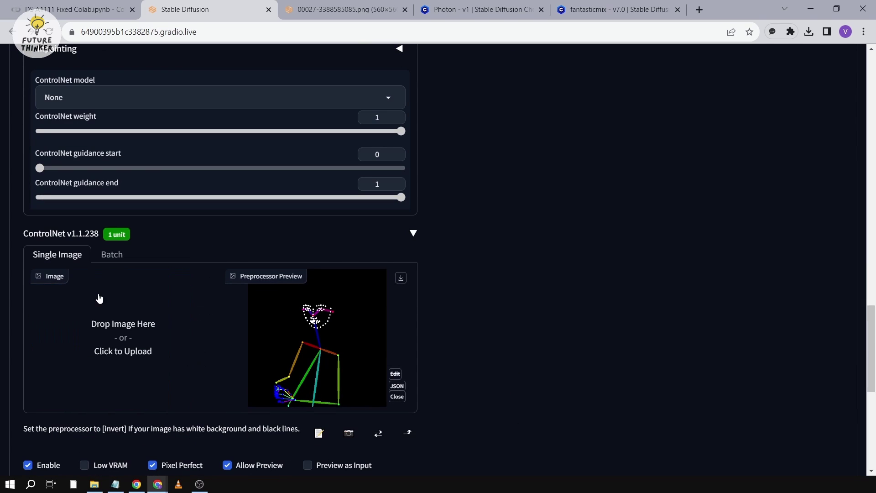
left_click(131, 291)
double_click(229, 202)
scroll(24, 332, "down", 5)
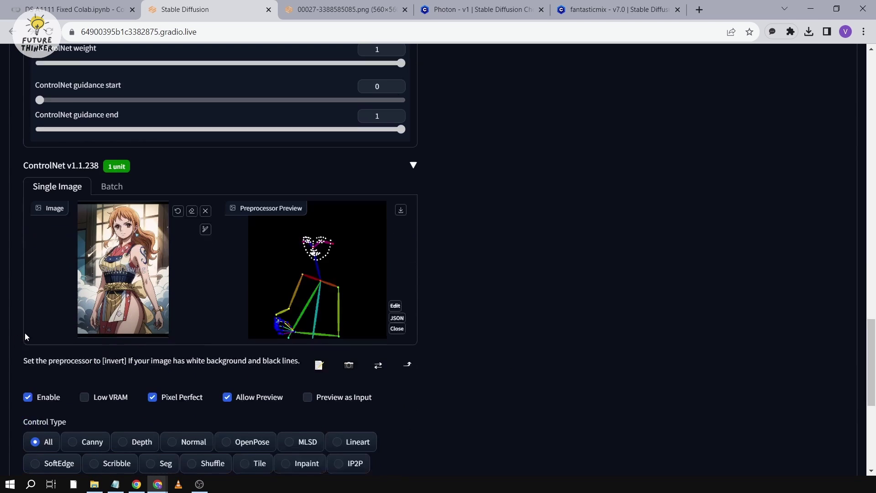
left_click(205, 369)
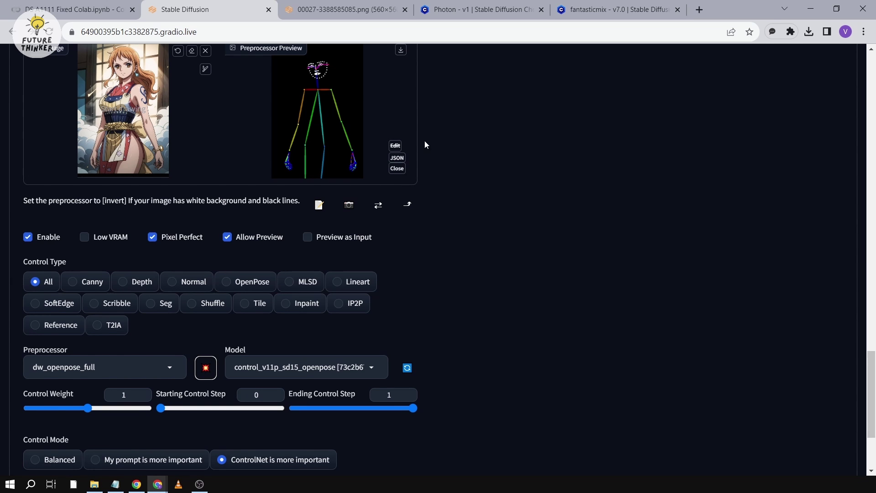
scroll(522, 173, "up", 20)
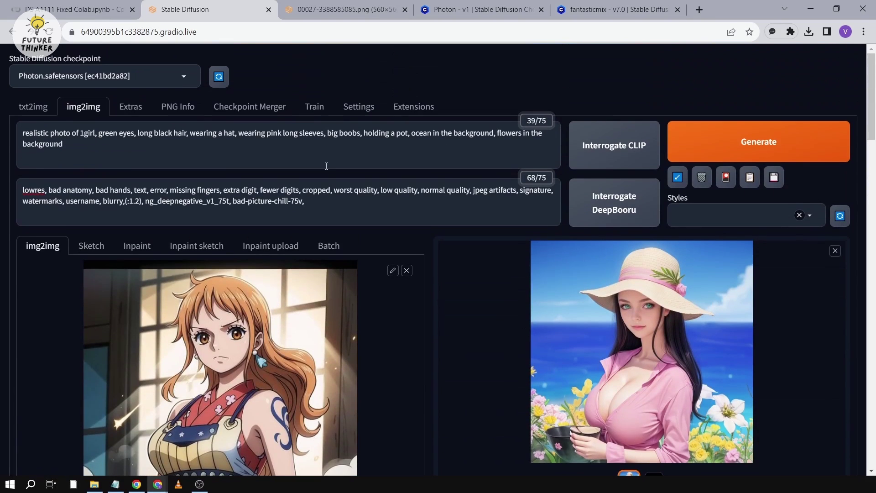
Paste the samurai-clothing orange-haired girl prompt, generate, and view the result full size.
left_click(327, 166)
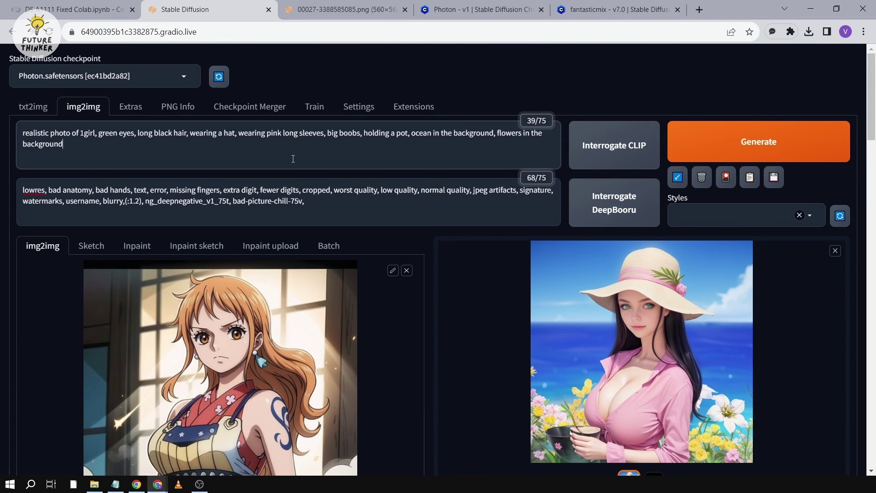
key("ctrl+a")
key("ctrl+v")
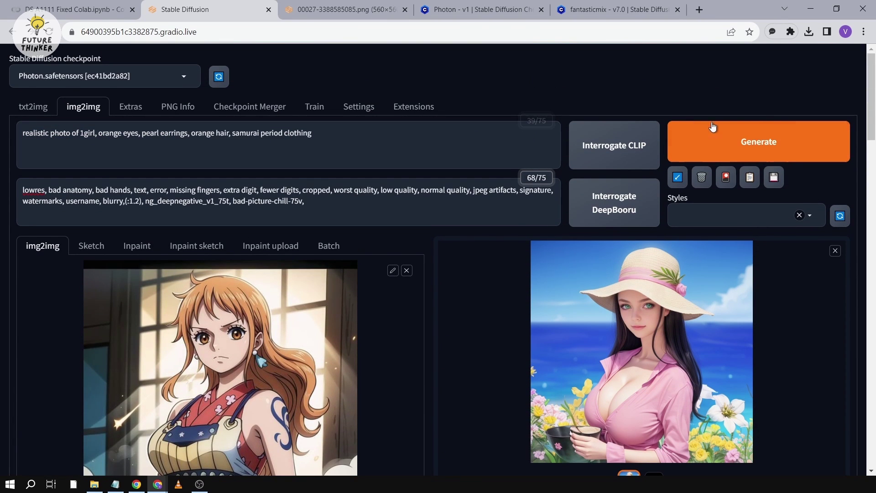
scroll(729, 114, "down", 1)
left_click(748, 92)
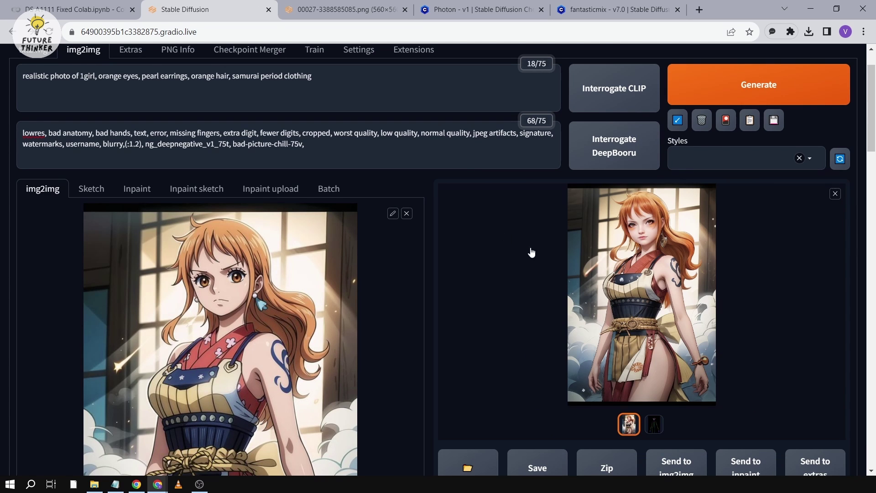
left_click(618, 255)
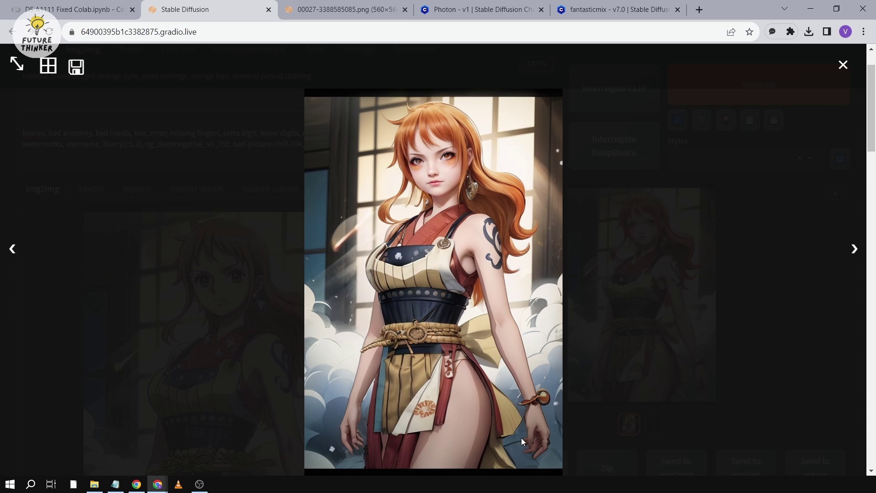
scroll(557, 230, "up", 1)
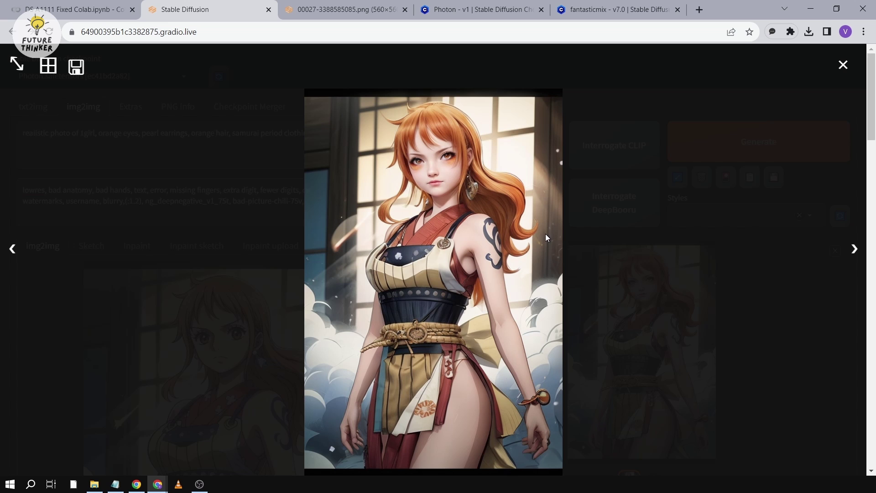
Set CFG scale to 7 and the DPM++ SDE Karras sampler, then generate.
left_click(650, 184)
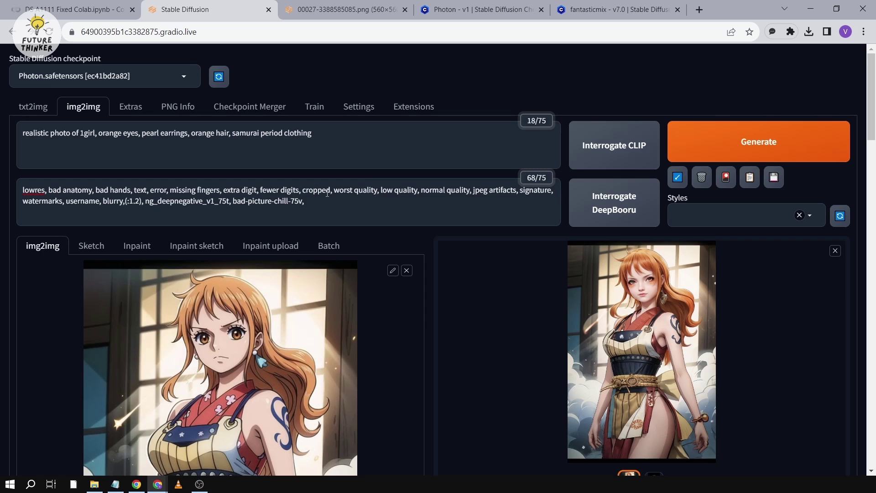
scroll(327, 194, "down", 15)
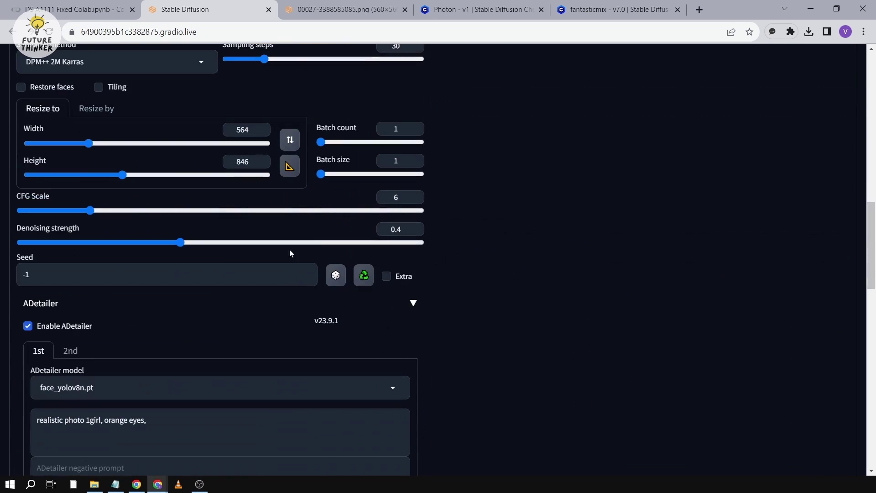
mouse_move(91, 217)
left_mouse_down()
mouse_move(121, 215)
mouse_move(107, 215)
left_mouse_up()
scroll(149, 296, "up", 4)
left_click(135, 242)
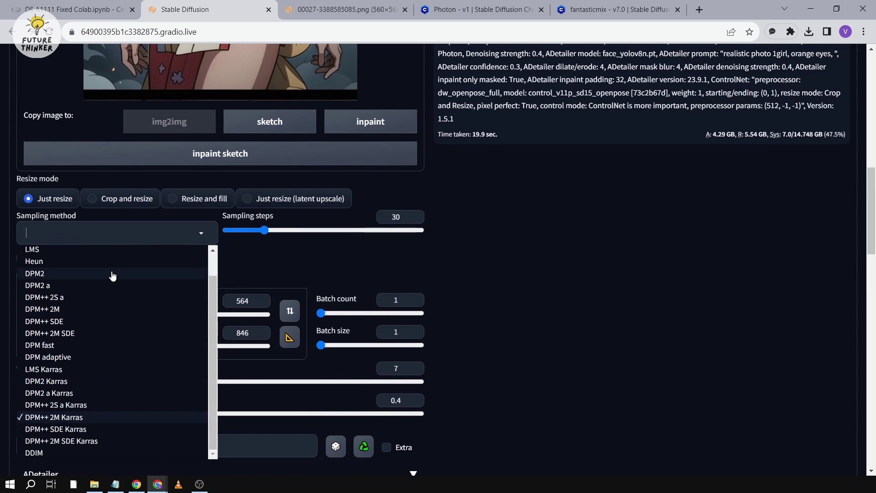
left_click(75, 431)
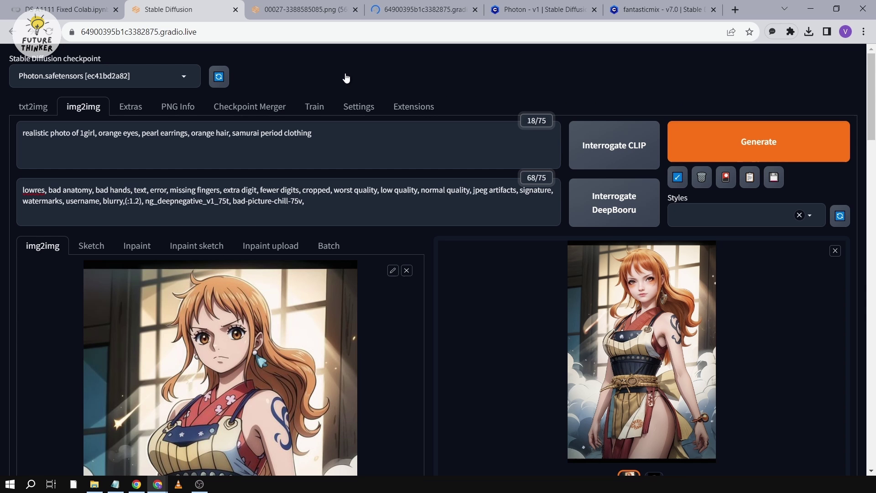
key("ctrl+Return")
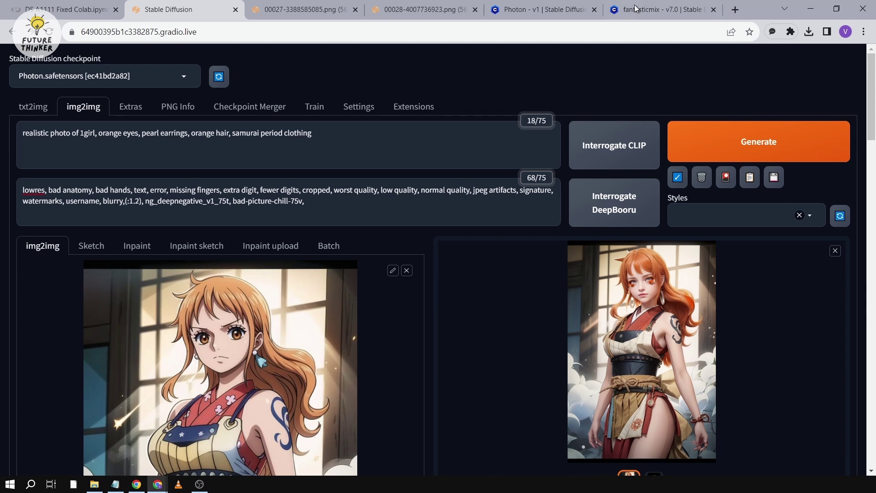
View the new 00028-4007736923.png result full size and open it in a new tab.
left_click(583, 323)
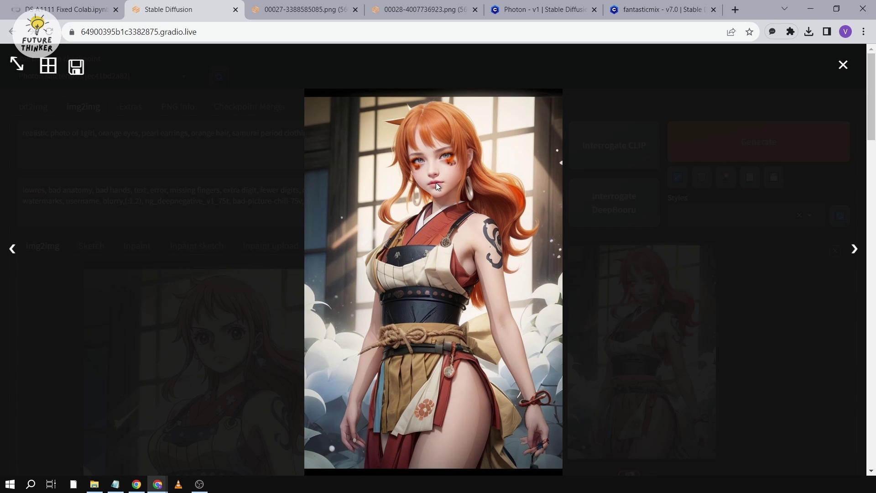
right_click(454, 211)
left_click(491, 222)
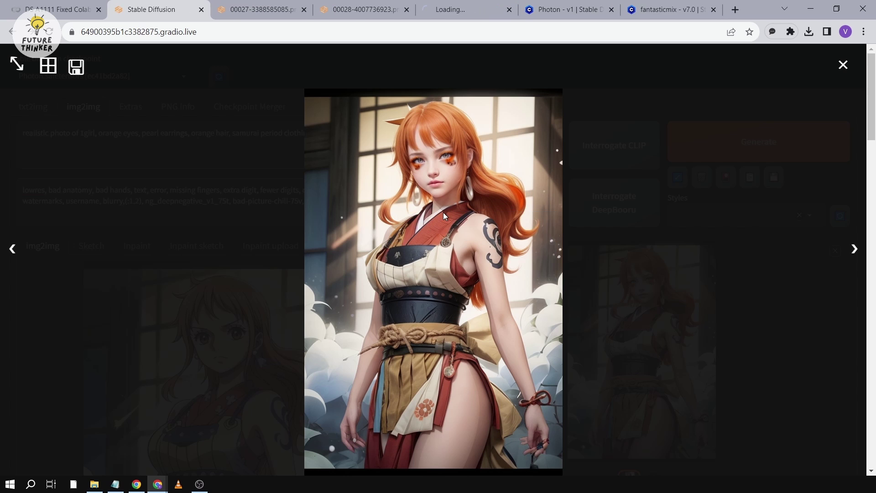
left_click(94, 204)
left_click(94, 204)
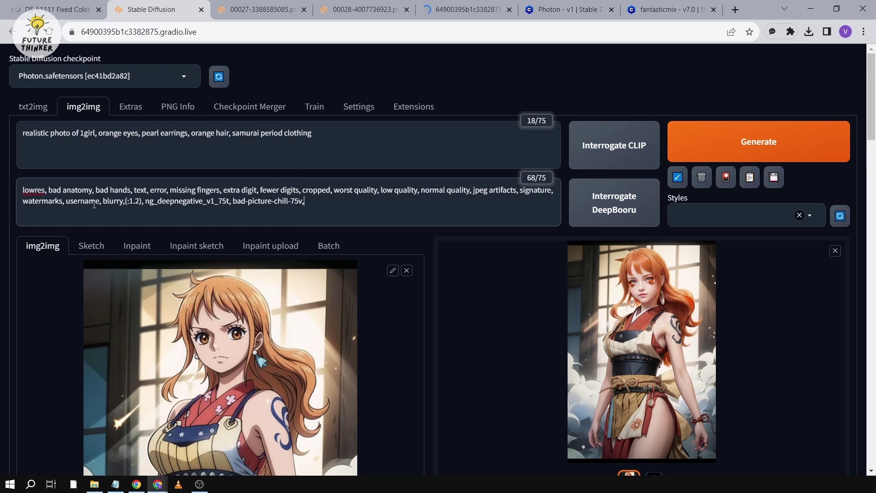
Add 'eye shadow,' to the start of the negative prompt.
key("ctrl+a")
key("Left")
type("eye shadow")
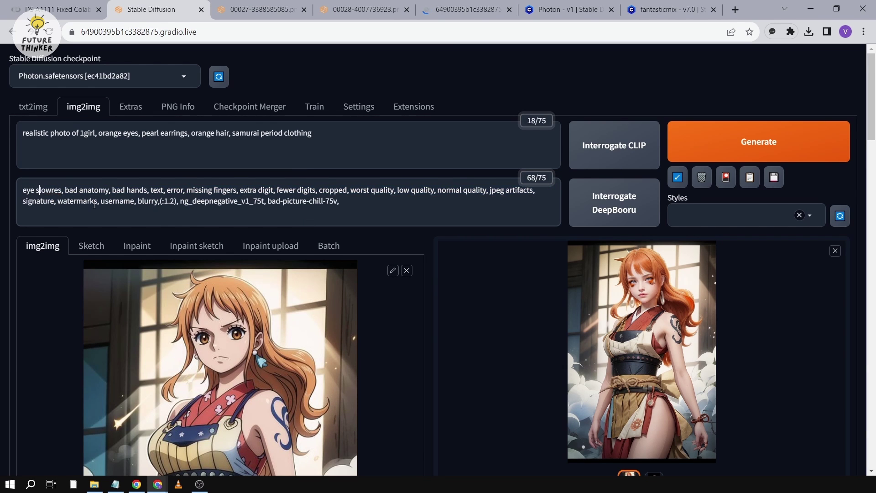
type(",")
scroll(187, 270, "down", 4)
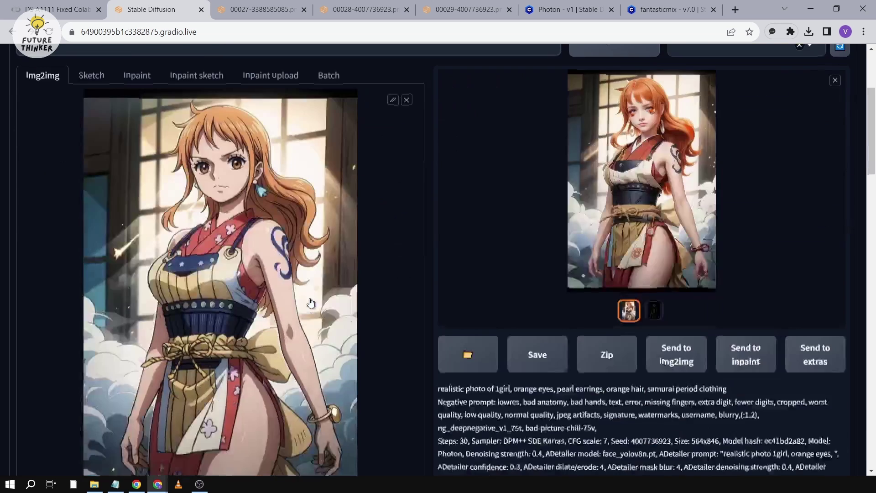
scroll(187, 271, "up", 2)
scroll(187, 270, "up", 2)
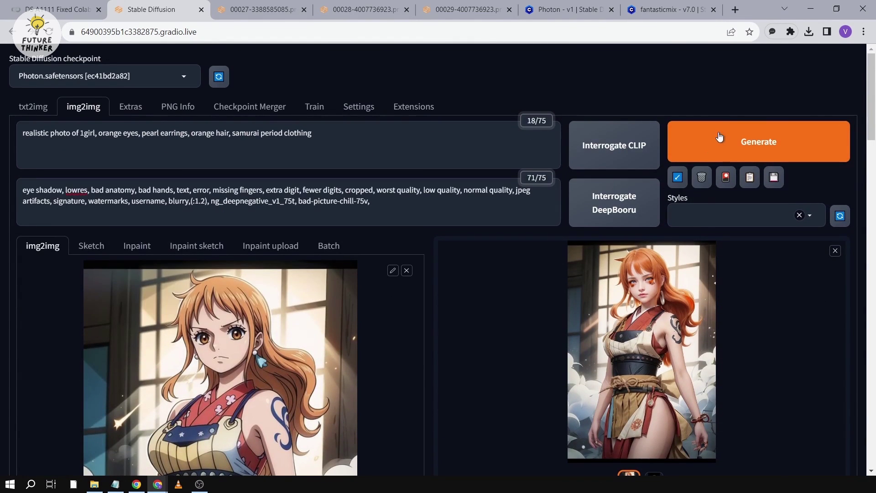
Generate with the updated negative prompt and view the results full size.
left_click(723, 142)
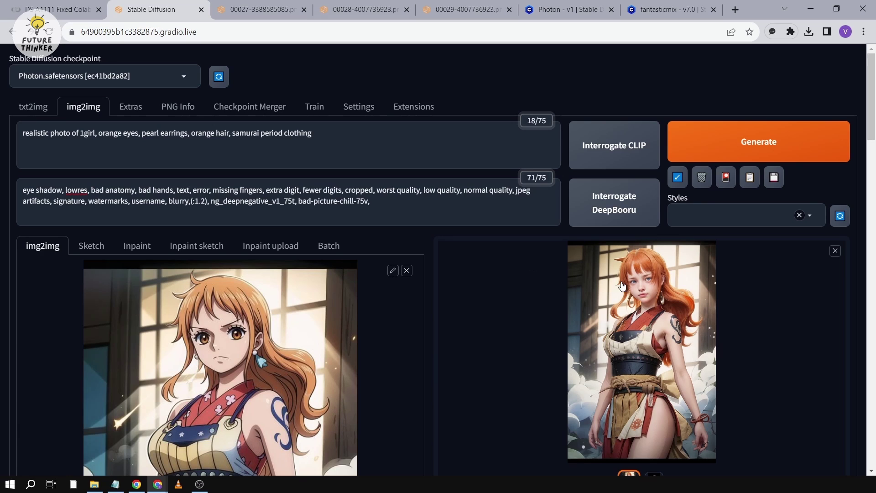
left_click(688, 330)
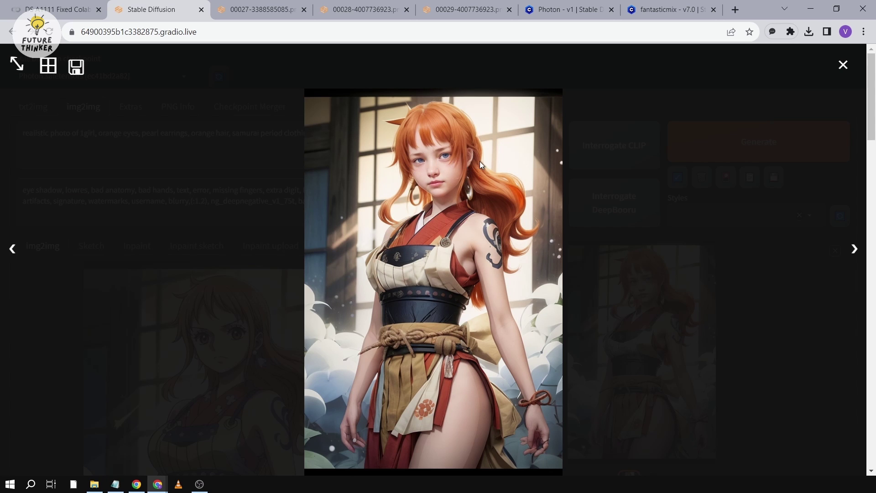
left_click(612, 166)
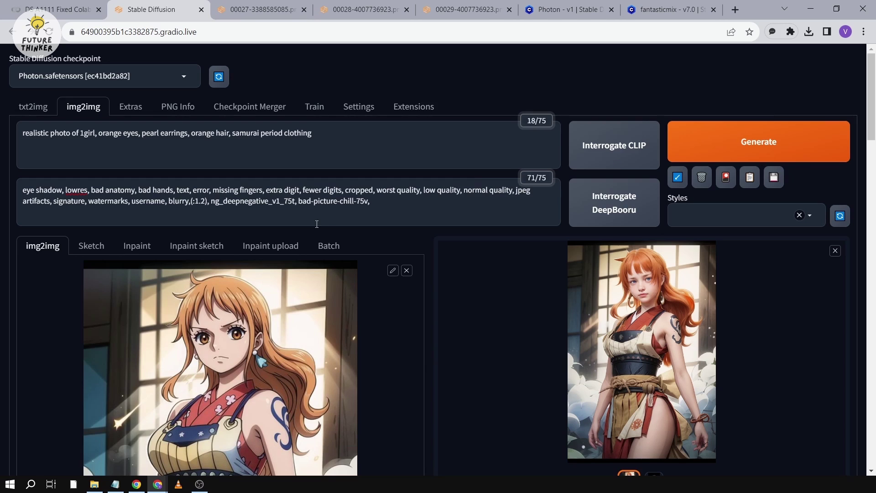
scroll(317, 228, "down", 2)
left_click(677, 205)
Open the newest result in a new tab and compare outputs 00027 through 00030.
right_click(531, 188)
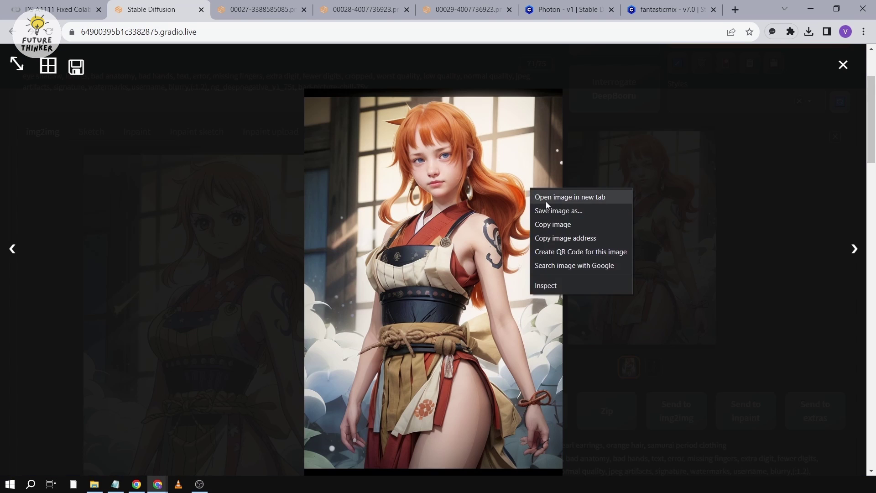
left_click(547, 197)
left_click(242, 10)
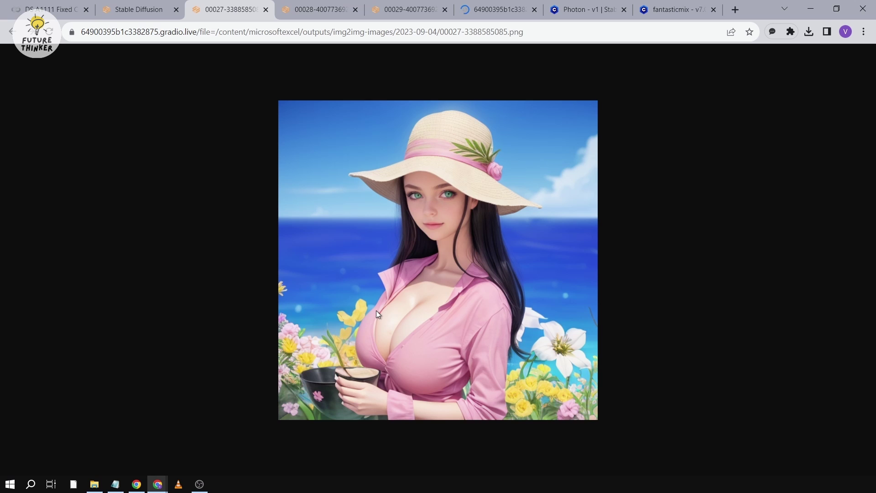
key("ctrl+Tab")
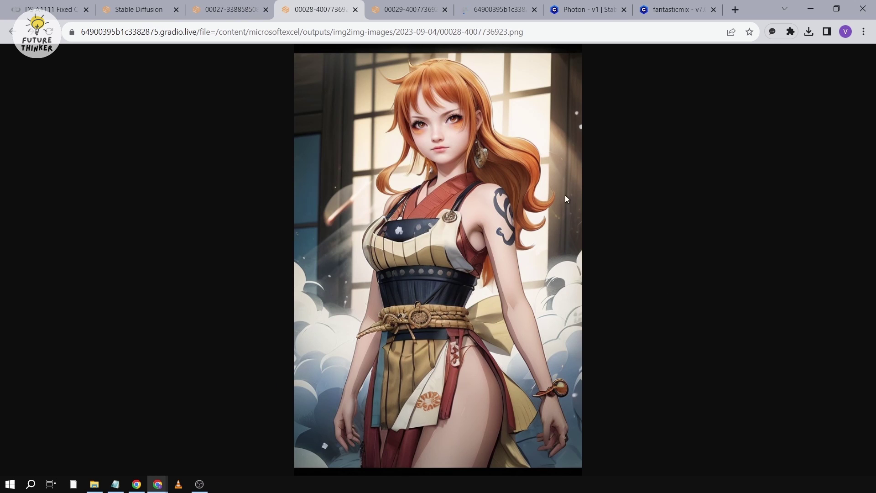
key("ctrl+Tab")
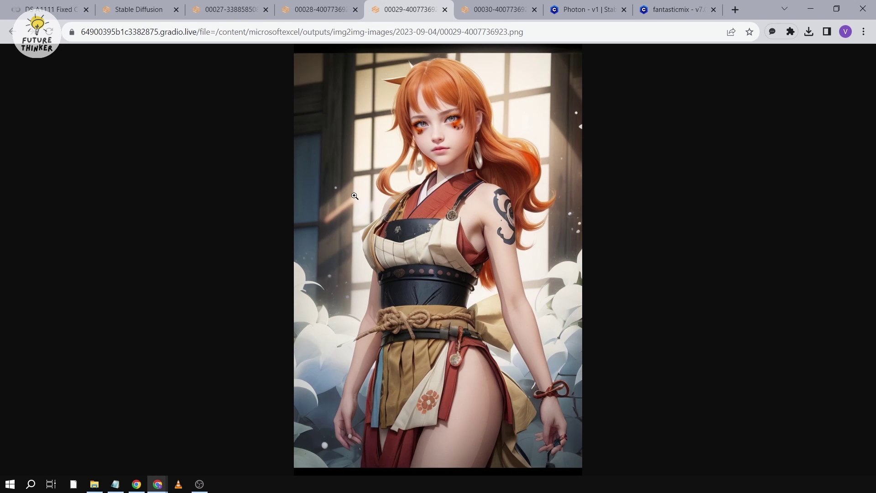
key("ctrl+Tab")
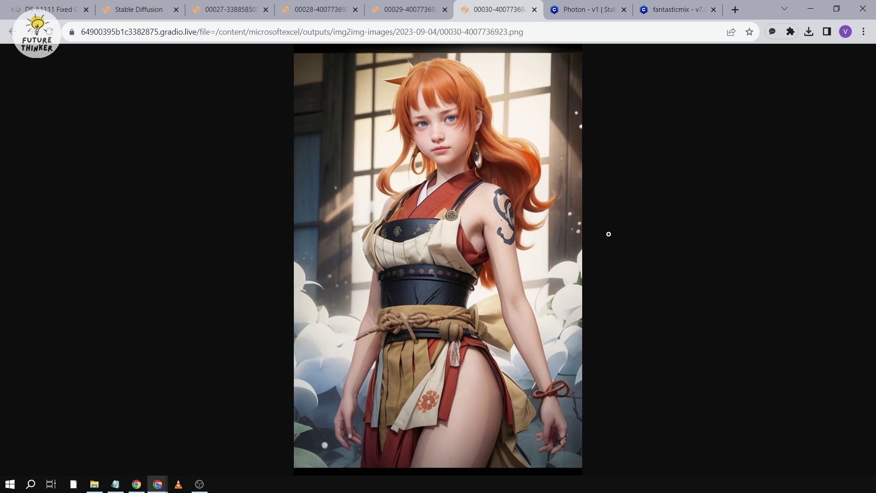